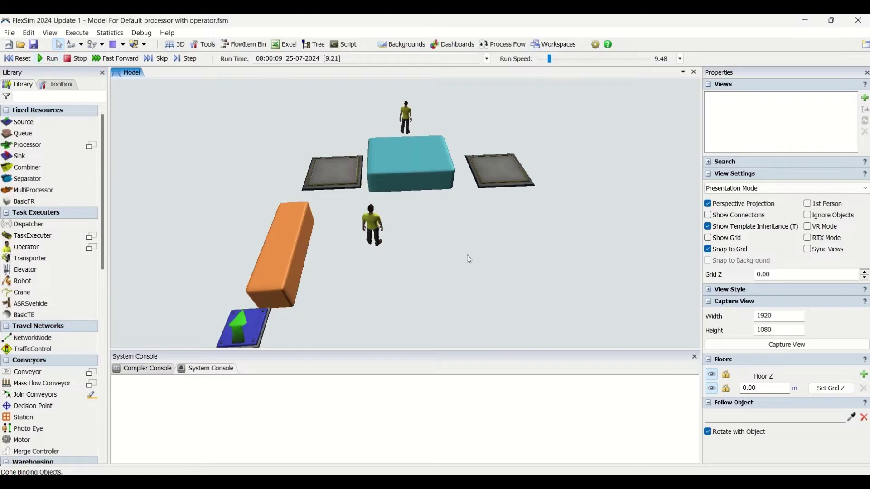
- Adjust the 3D view of the running model and lower the run speed from 9.48 to 6.47
scroll(470, 259, "down", 3)
scroll(469, 259, "up", 2)
right_click_drag(499, 270, 481, 269)
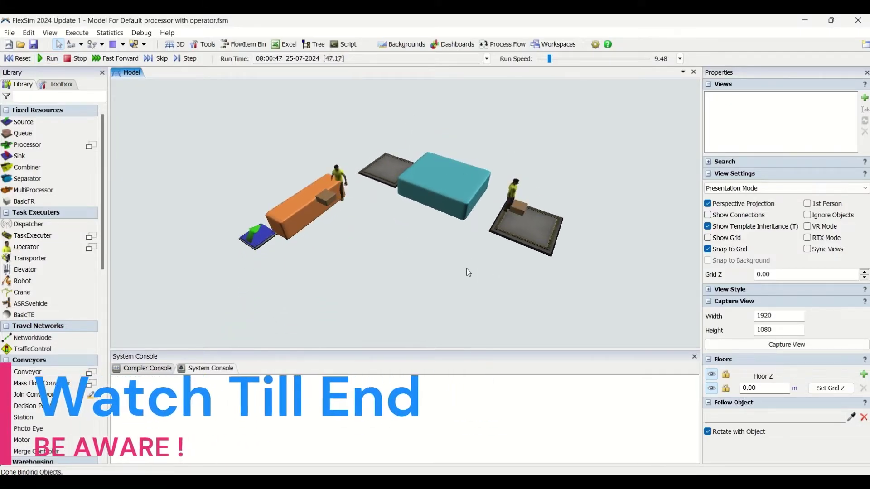
left_click_drag(452, 265, 410, 258)
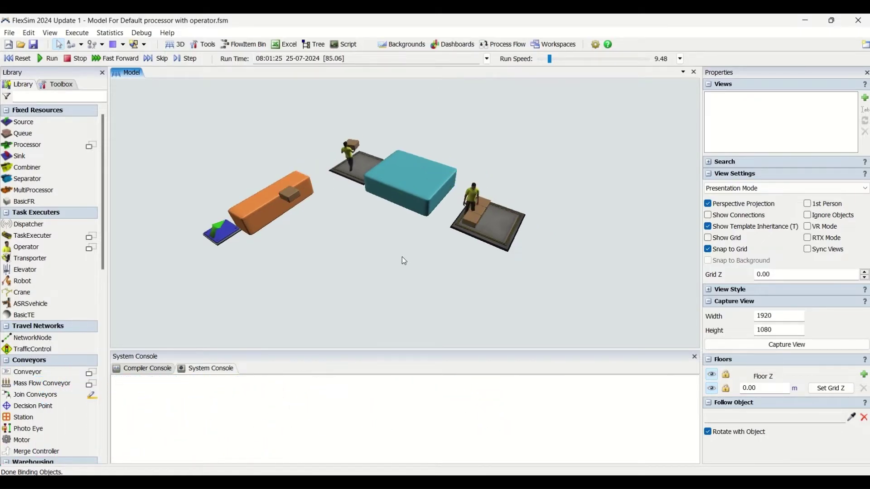
right_click_drag(395, 258, 399, 257)
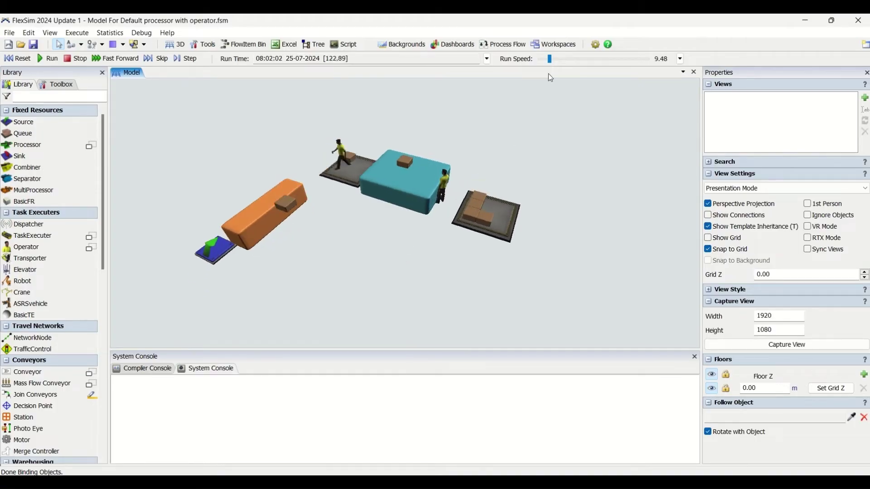
left_click_drag(549, 59, 549, 61)
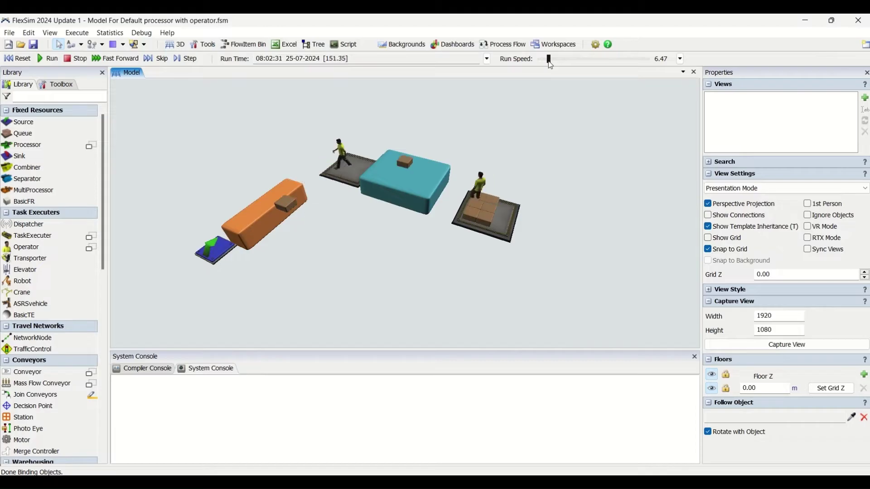
- Preview the Process Flow toolbar's object flow options, then shift the model view slightly right
left_click(513, 48)
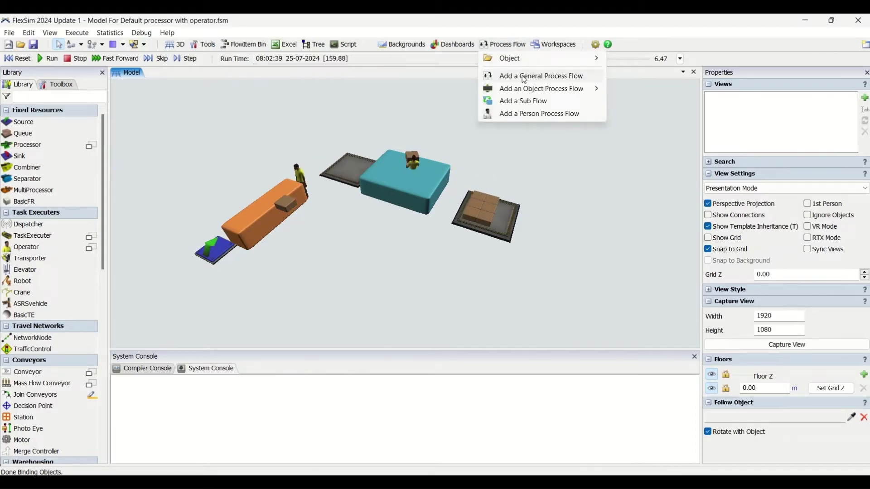
mouse_move(536, 93)
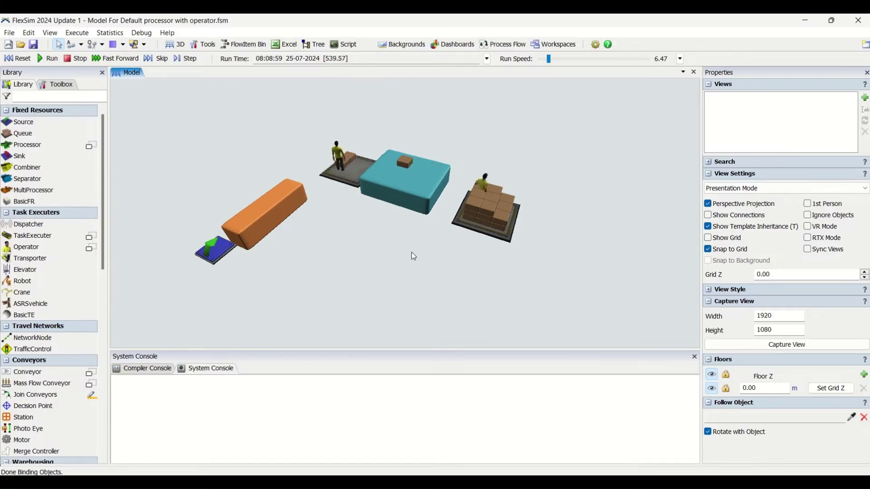
left_click_drag(350, 238, 367, 233)
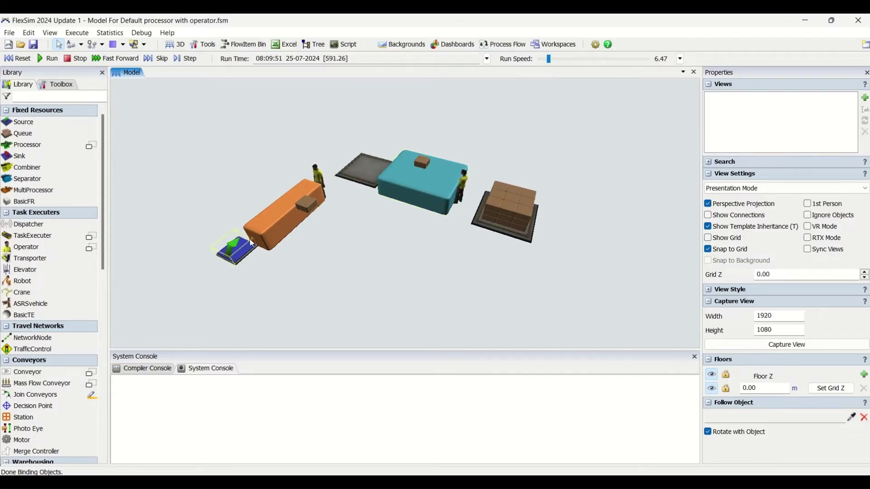
- Inspect live statistics for BasicFR1, Queue1, the walking operator and processor BasicFR2
left_click(260, 222)
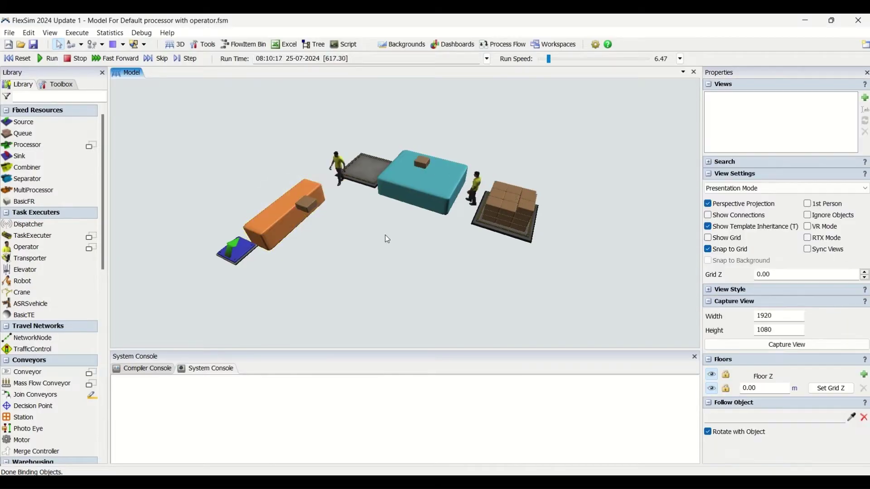
left_click(385, 234)
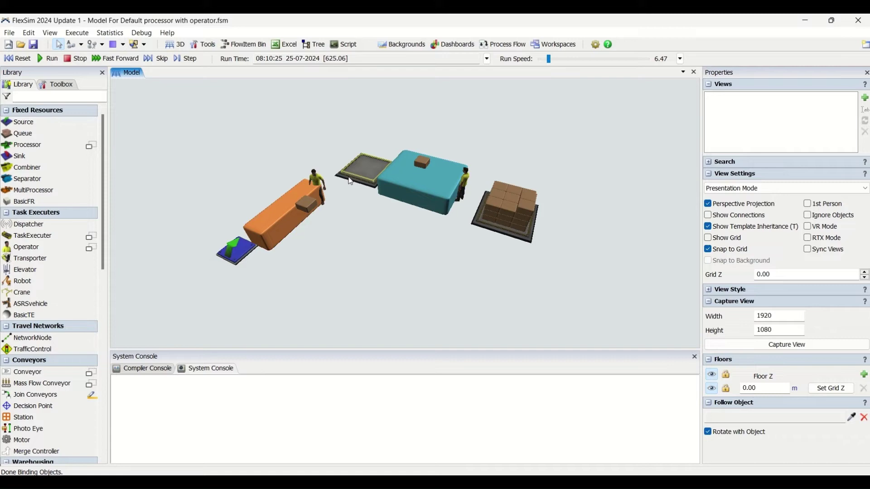
left_click(351, 182)
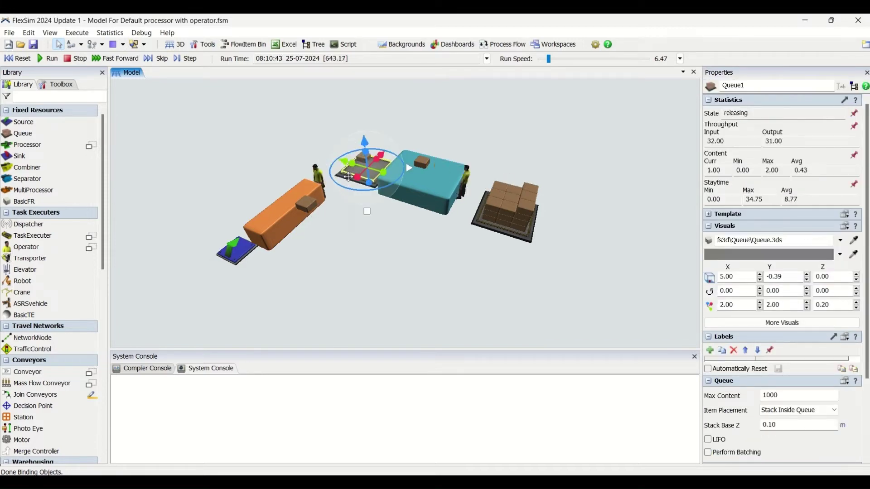
left_click(286, 210)
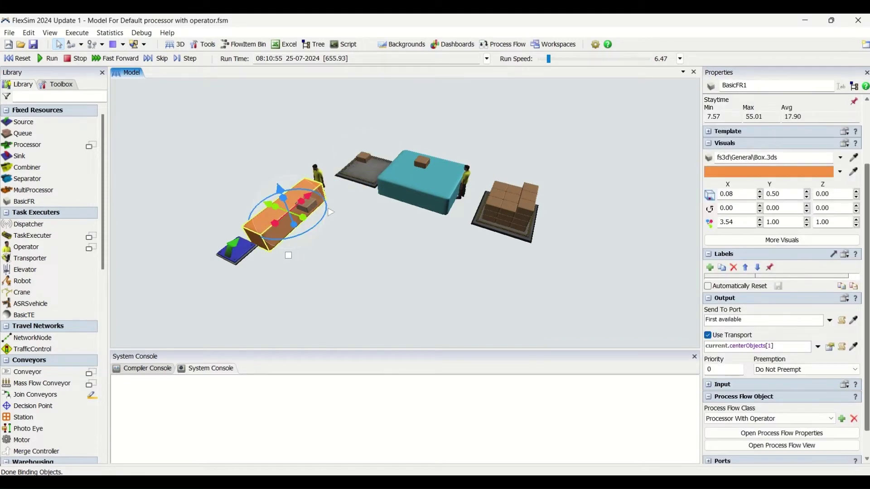
left_click(868, 117)
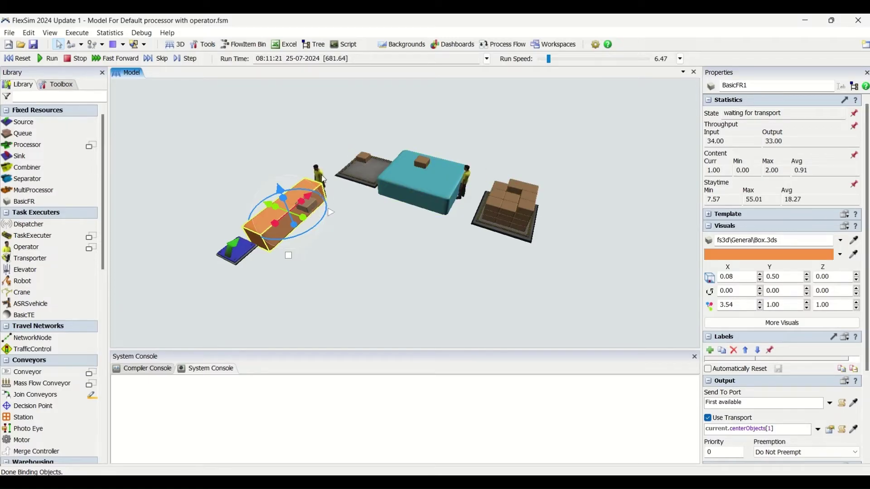
left_click(320, 176)
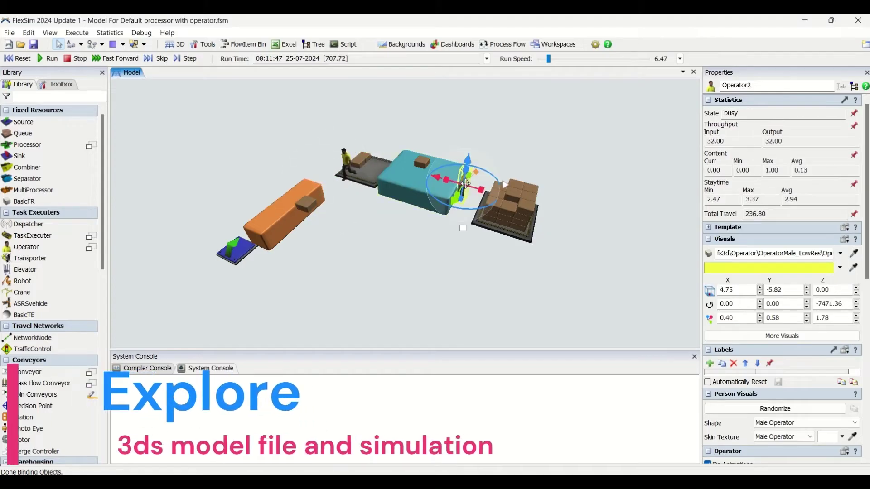
left_click(409, 188)
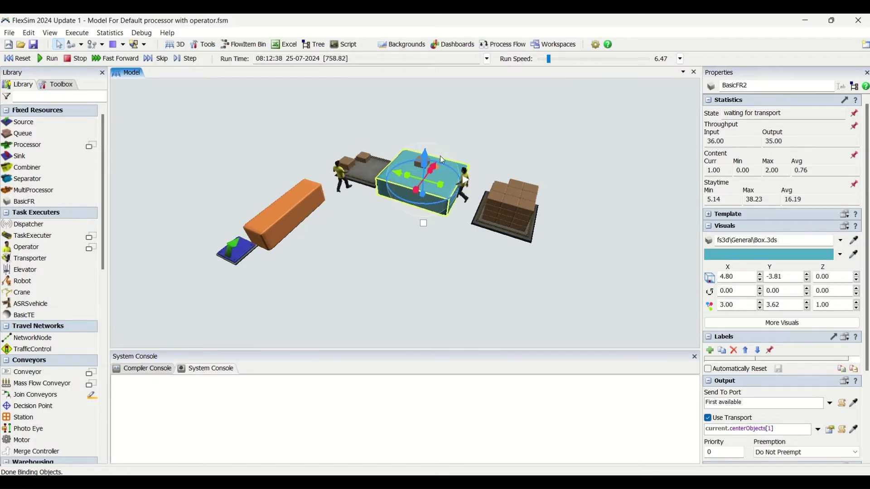
- Inspect Queue2, BasicFR2 and Operator2 statistics, deselecting each one afterwards
left_click(375, 250)
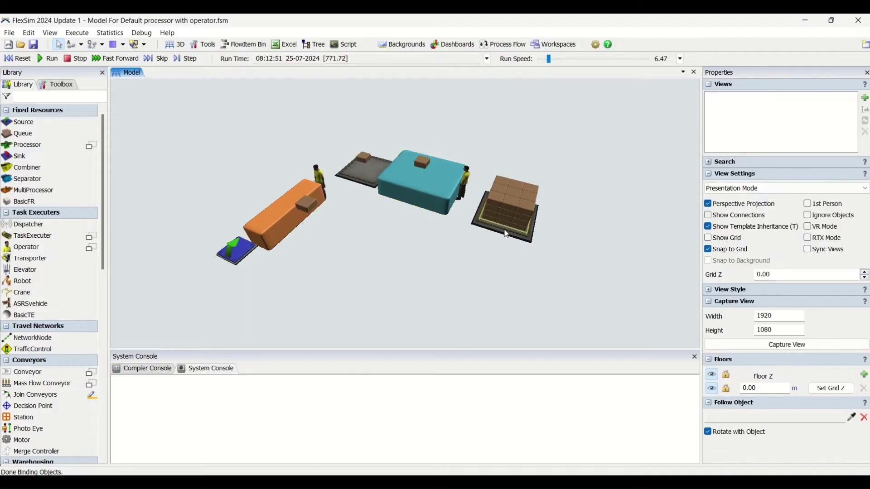
left_click(507, 234)
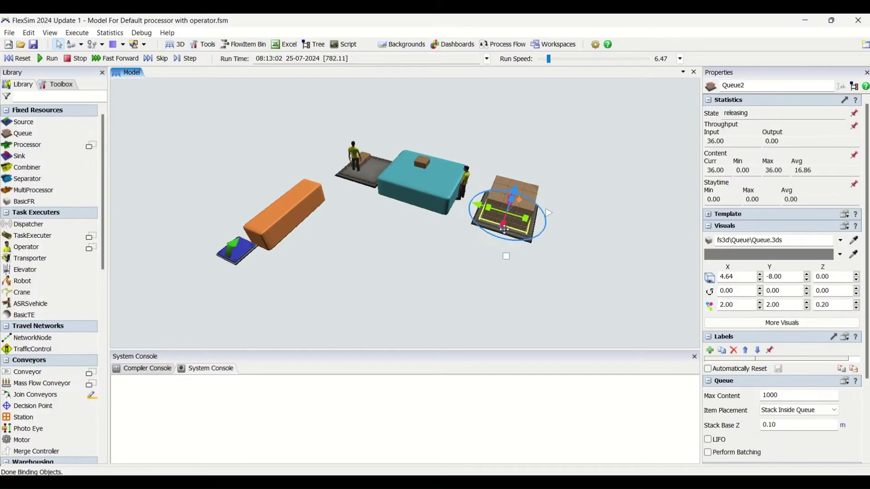
left_click(404, 254)
mouse_move(385, 235)
right_mouse_down()
mouse_move(415, 230)
mouse_move(384, 233)
right_mouse_up()
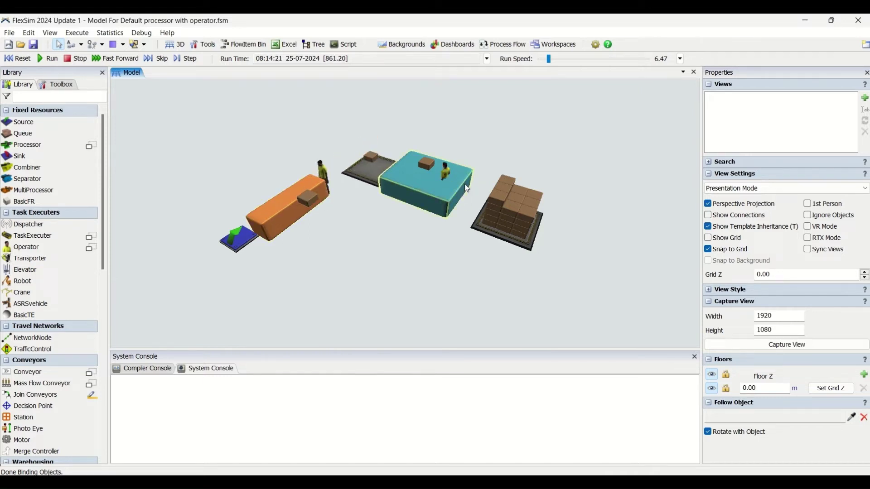
left_click(467, 189)
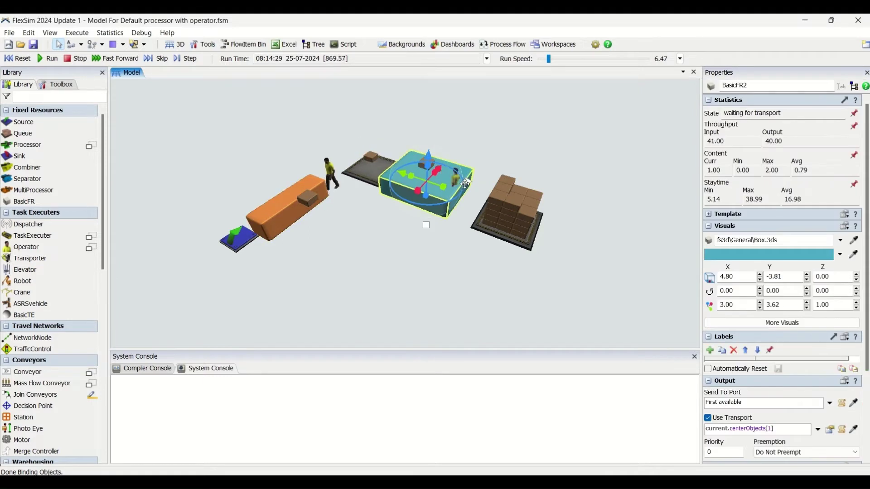
left_click(407, 260)
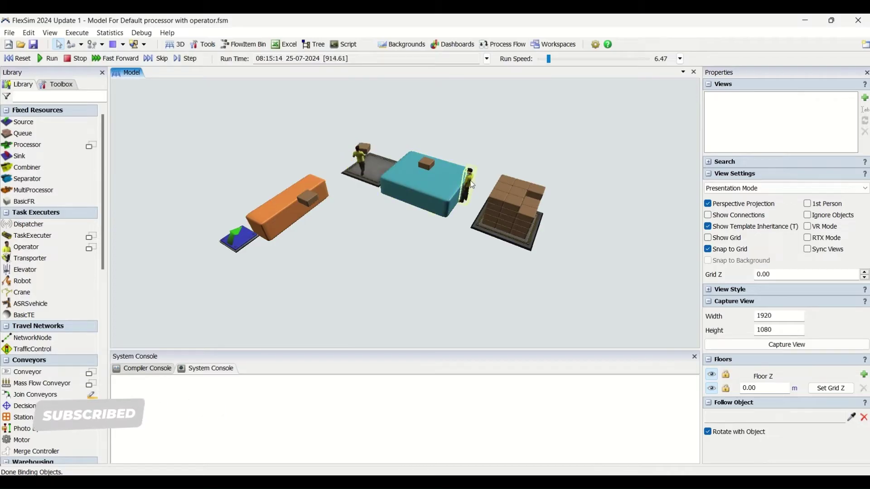
left_click(501, 168)
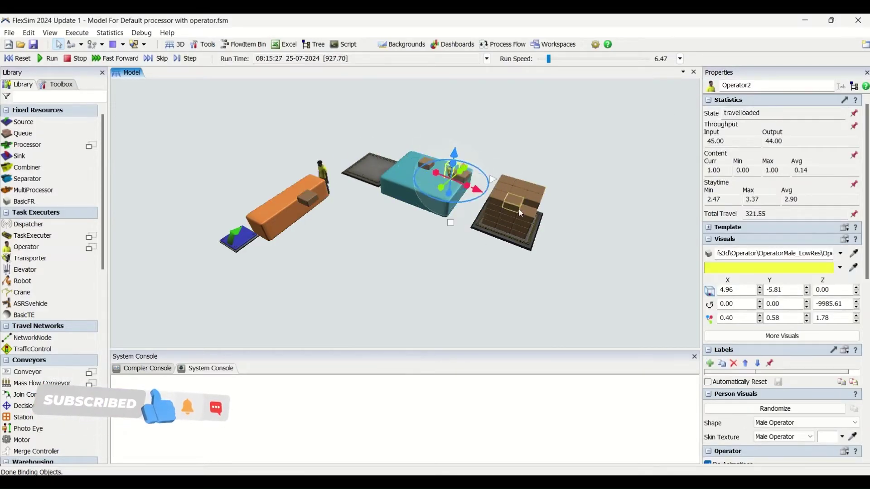
left_click(437, 257)
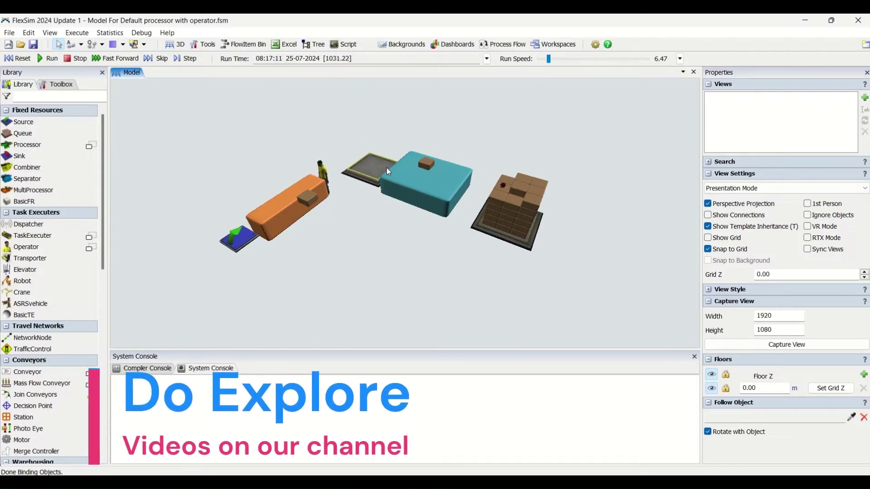
- Add the Processor With Operator object flow and open it from the Toolbox tree
left_click(504, 45)
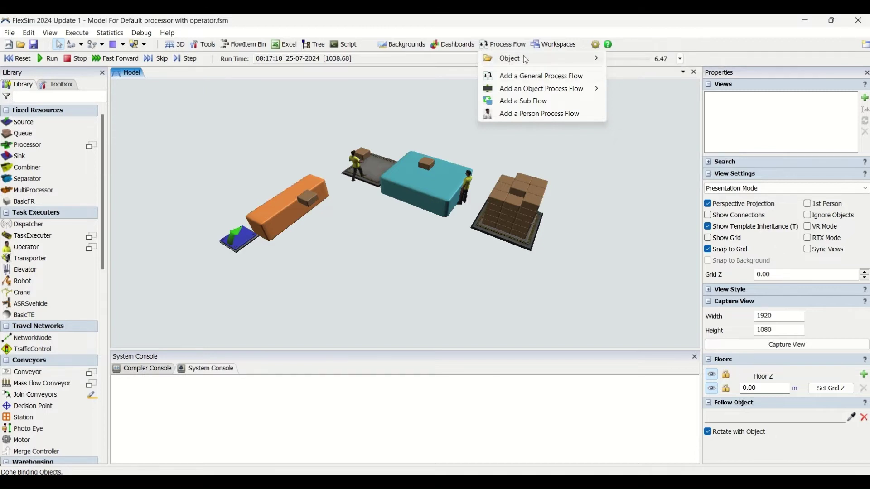
mouse_move(527, 60)
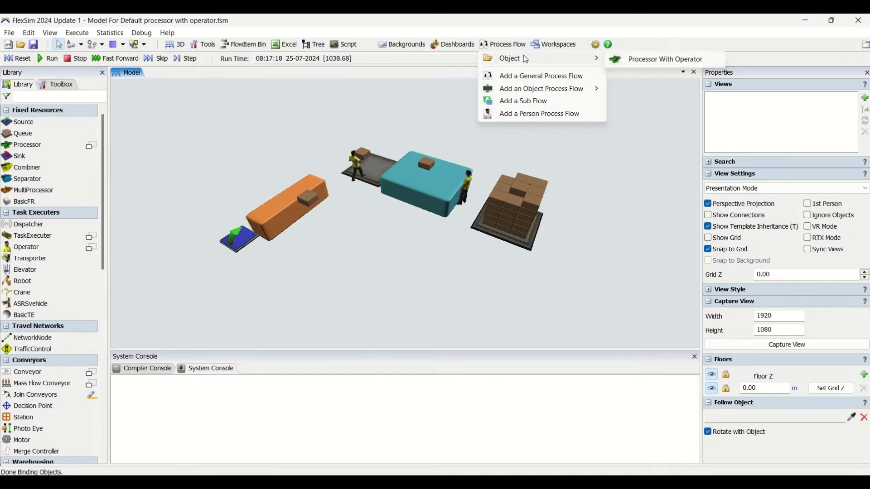
left_click(665, 61)
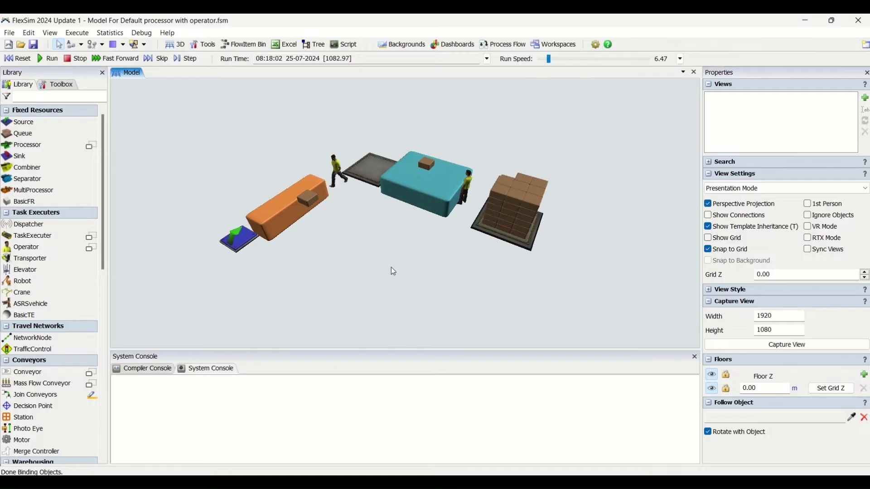
left_click(72, 86)
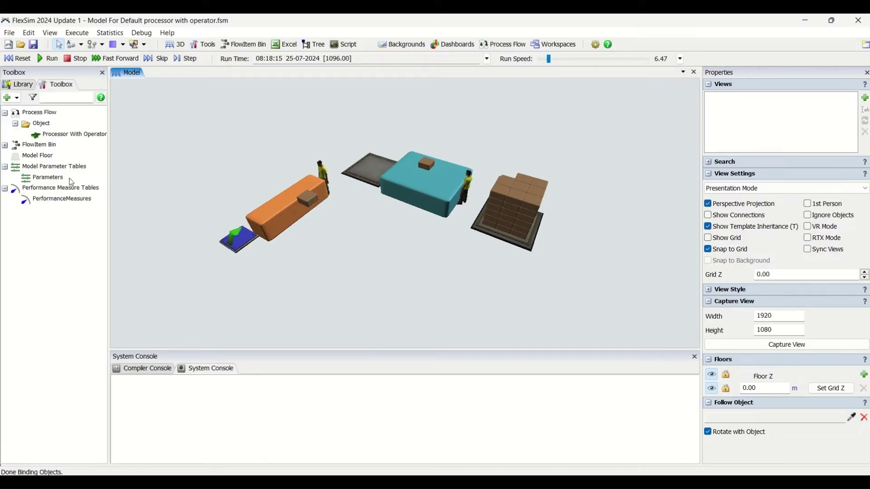
double_click(62, 135)
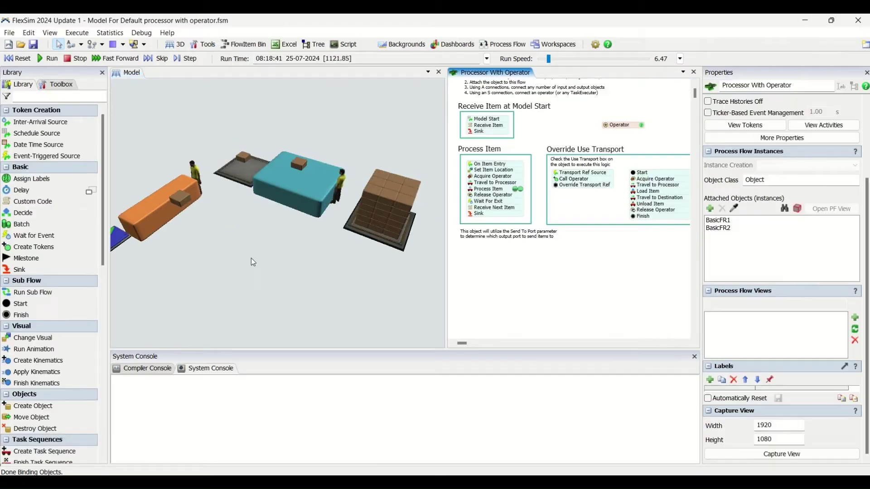
- Show the Processor With Operator flow's Process Flow Instances, listing BasicFR1 and BasicFR2
scroll(274, 248, "down", 2)
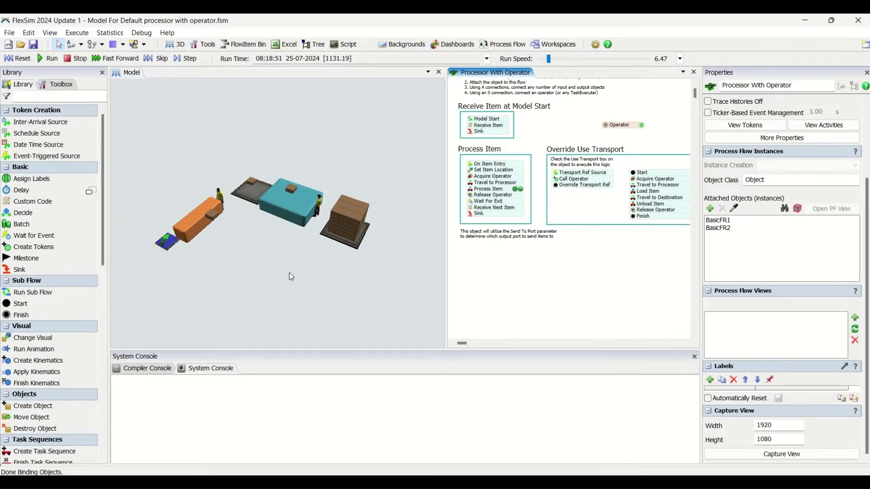
mouse_move(291, 276)
right_mouse_down()
mouse_move(289, 255)
mouse_move(273, 262)
mouse_move(287, 265)
right_mouse_up()
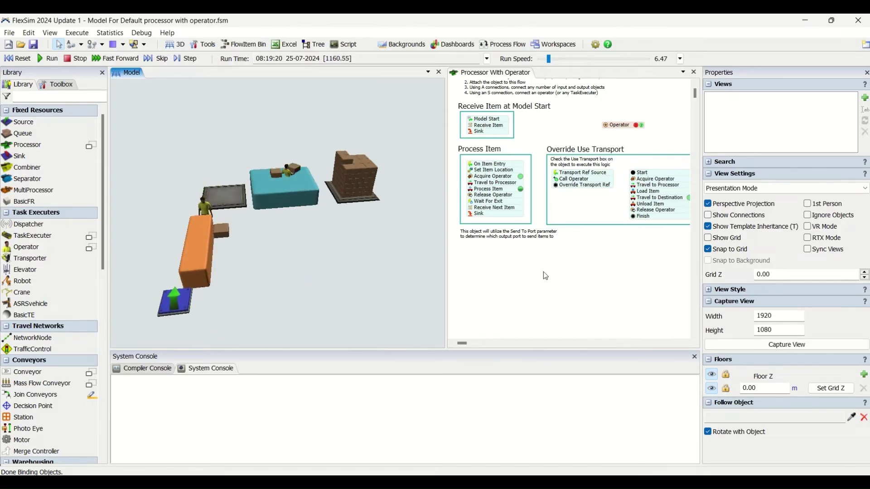
left_click(543, 282)
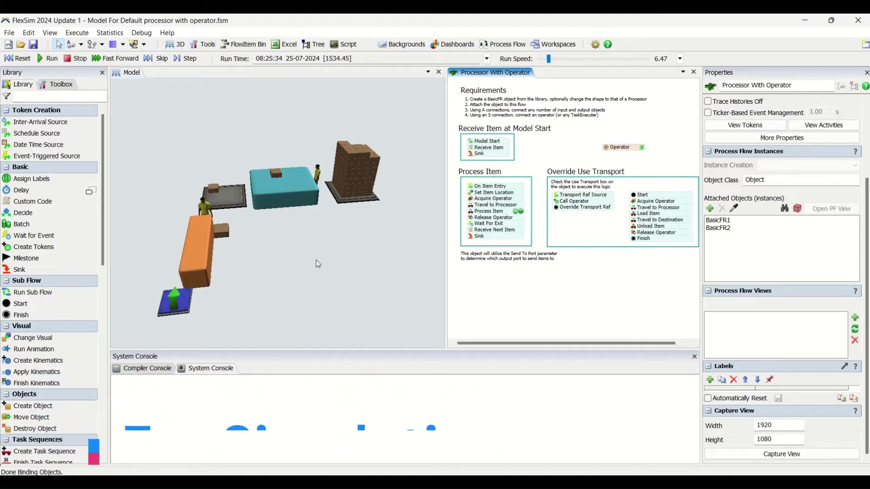
- Select the Process Item activities, then reset the model clock to 0 seconds
left_click_drag(316, 259, 345, 260)
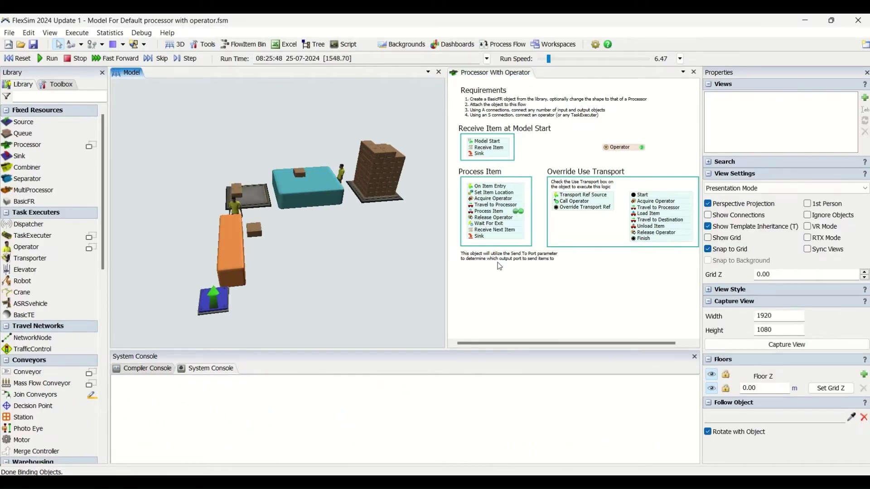
scroll(543, 139, "up", 2)
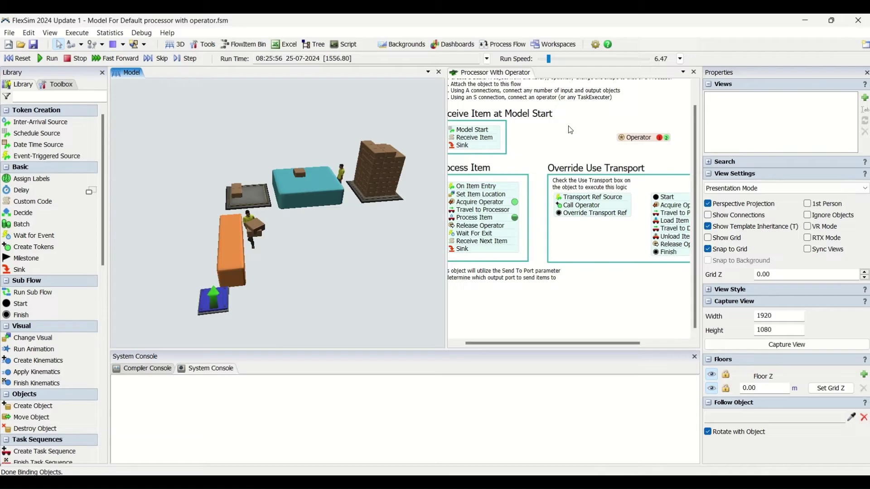
left_click(452, 188)
left_click_drag(528, 156, 547, 155)
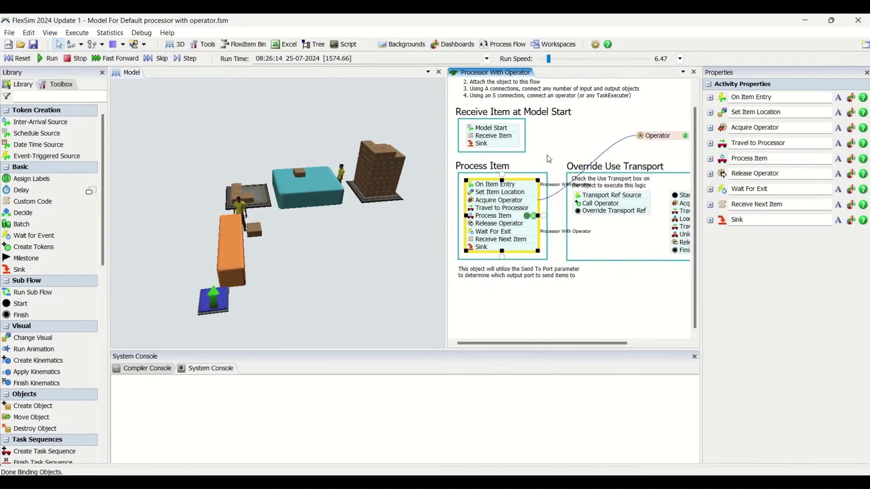
left_click(126, 113)
left_click(18, 59)
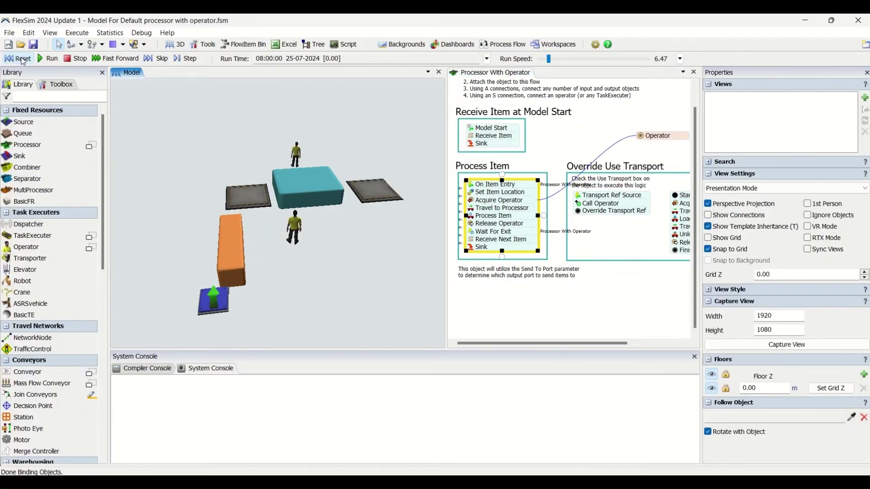
left_click(503, 294)
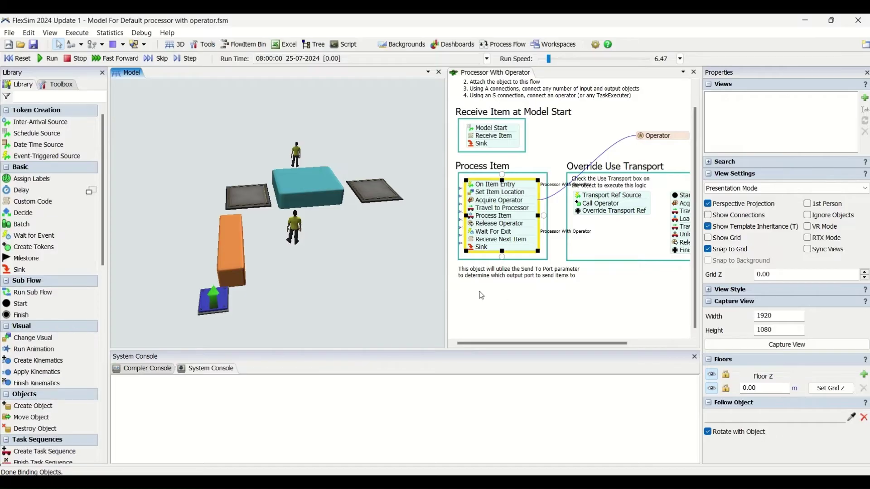
left_click_drag(327, 281, 310, 281)
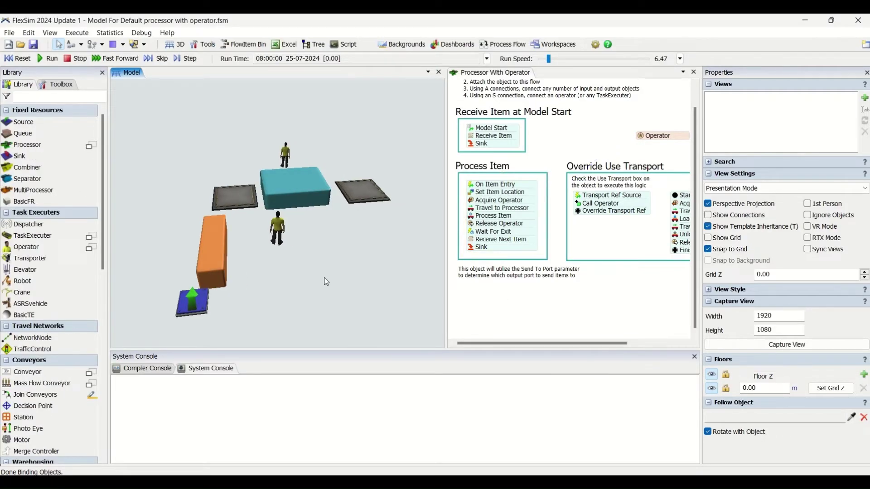
- Remove BasicFR2 from the process flow's Attached Objects list
left_click(661, 296)
left_click(727, 227)
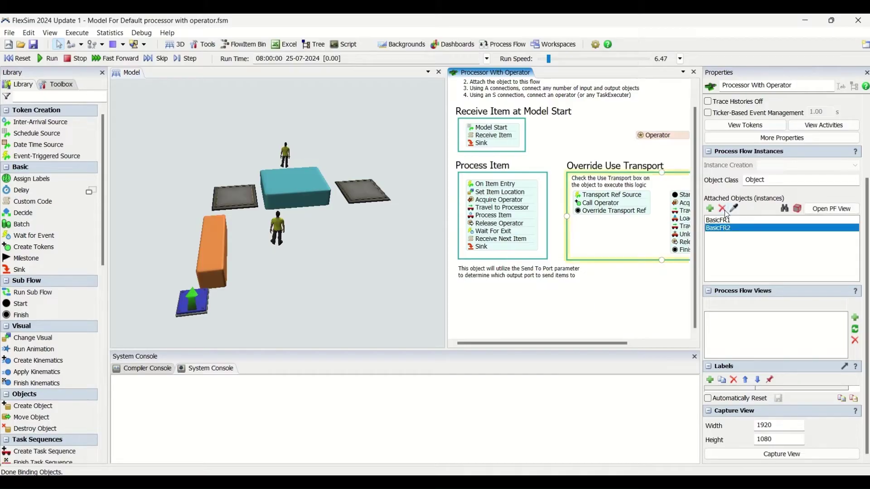
left_click(723, 209)
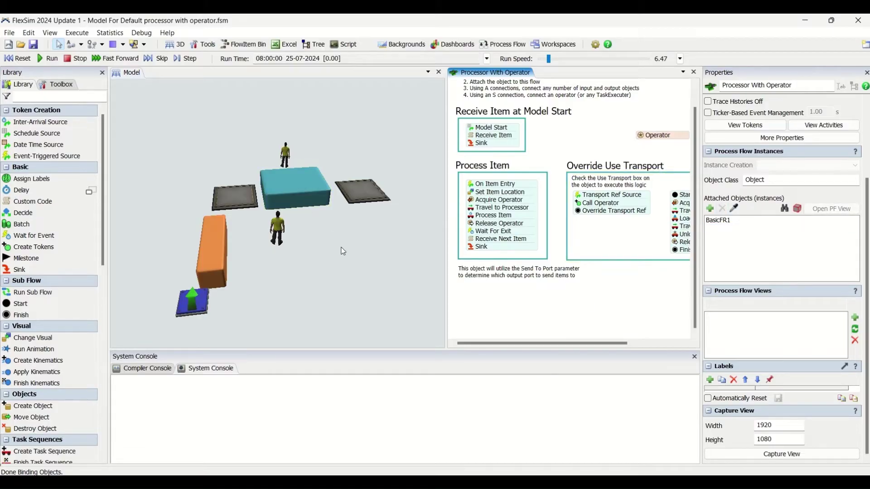
- Reset, run the model, raise run speed to 15.79, then reset again
left_click(22, 59)
left_click(49, 58)
left_click_drag(552, 60, 552, 60)
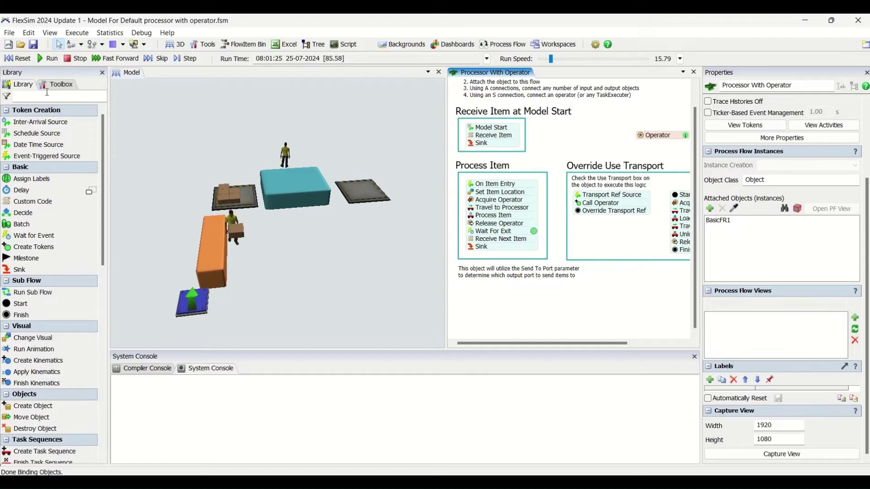
left_click(17, 58)
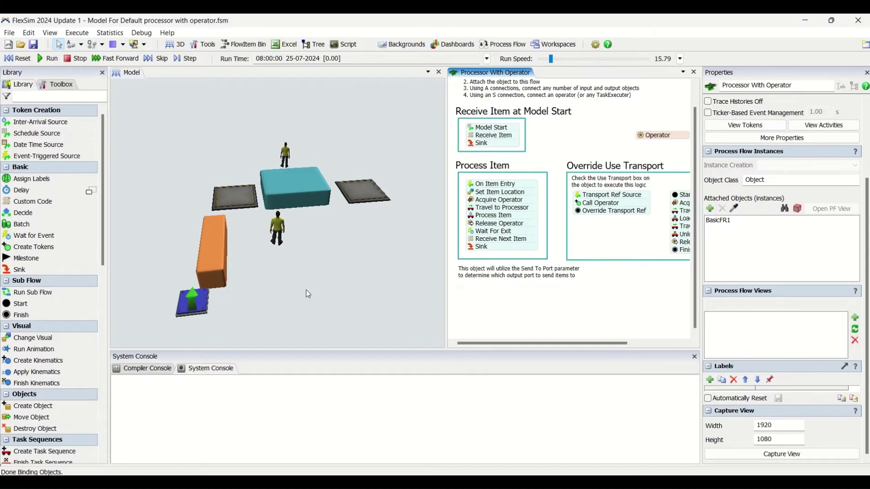
- Switch the 3D view's display to Working Mode
left_click(307, 294)
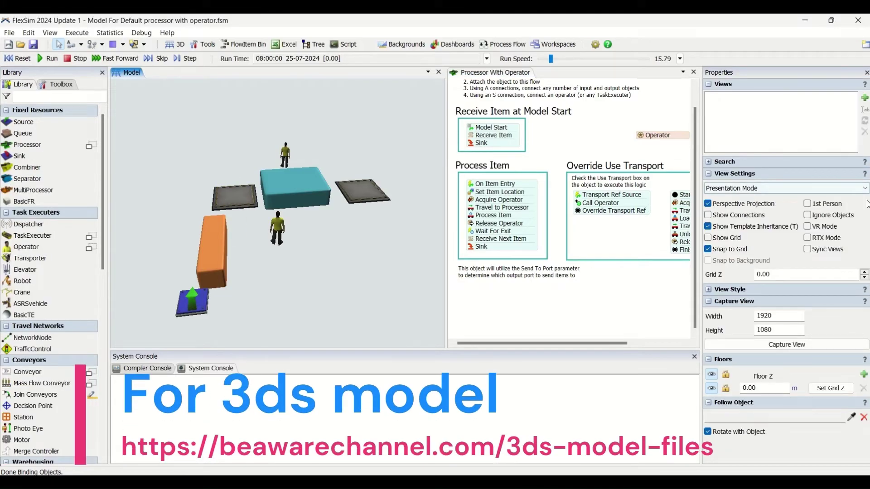
left_click(743, 189)
left_click(737, 206)
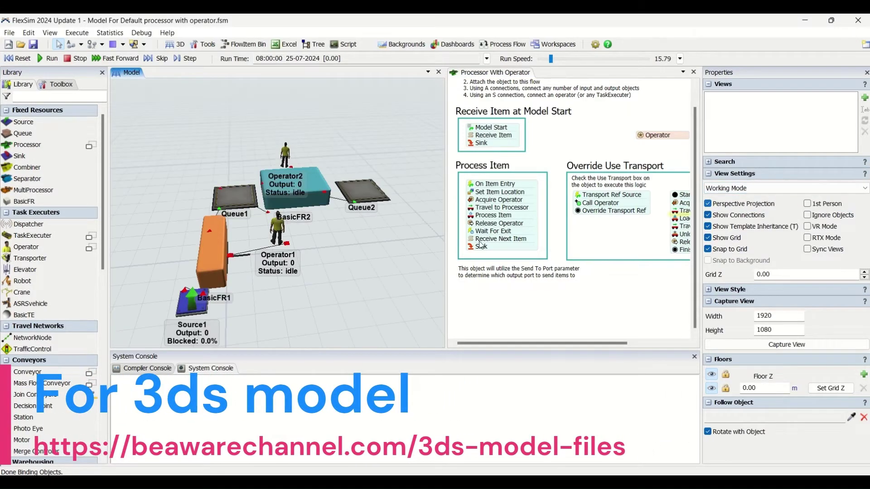
- In a near top-down view, move Source1 slightly toward the lower left
right_click_drag(347, 267, 154, 238)
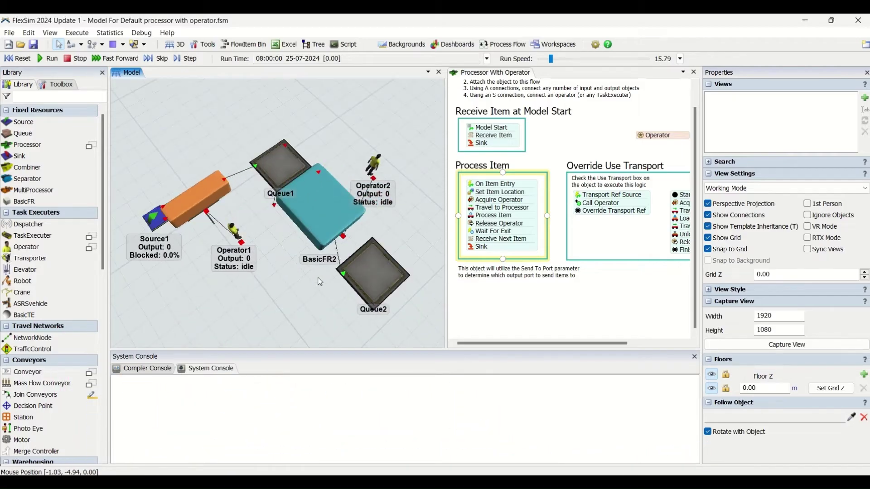
left_click_drag(143, 240, 131, 254)
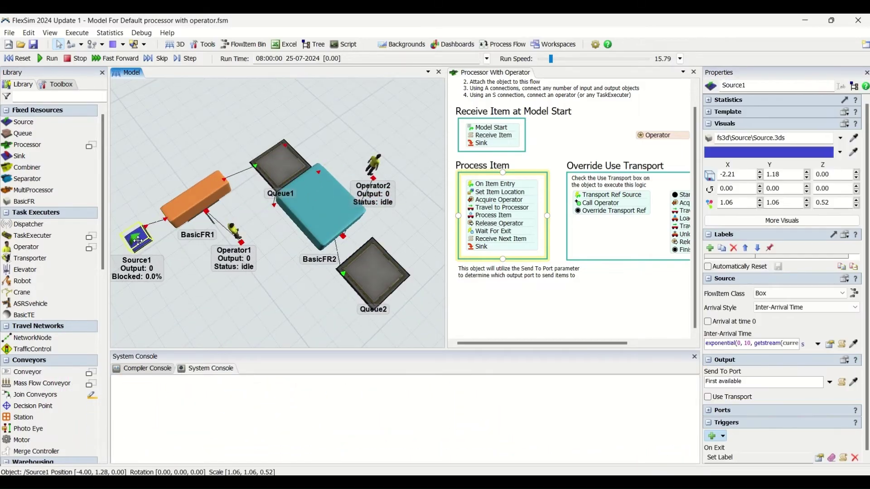
left_click_drag(205, 288, 208, 281)
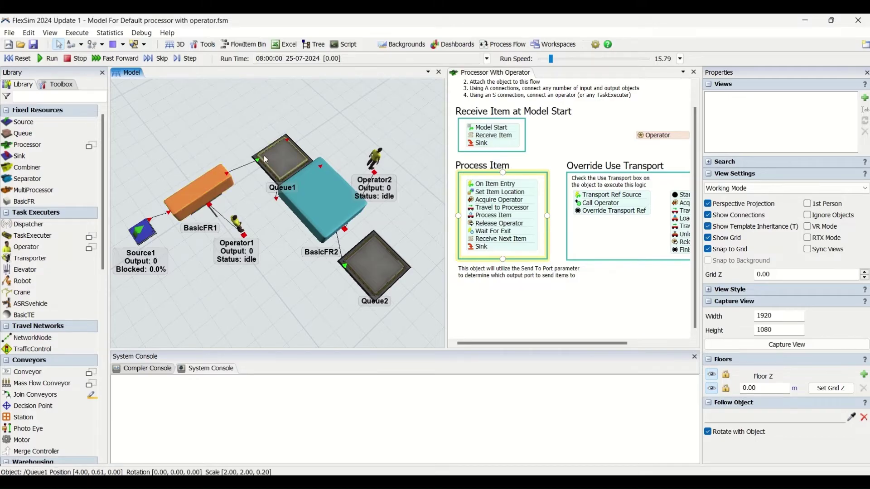
- Inspect BasicFR2's and Queue2's settings, then clear the selection
left_click(324, 202)
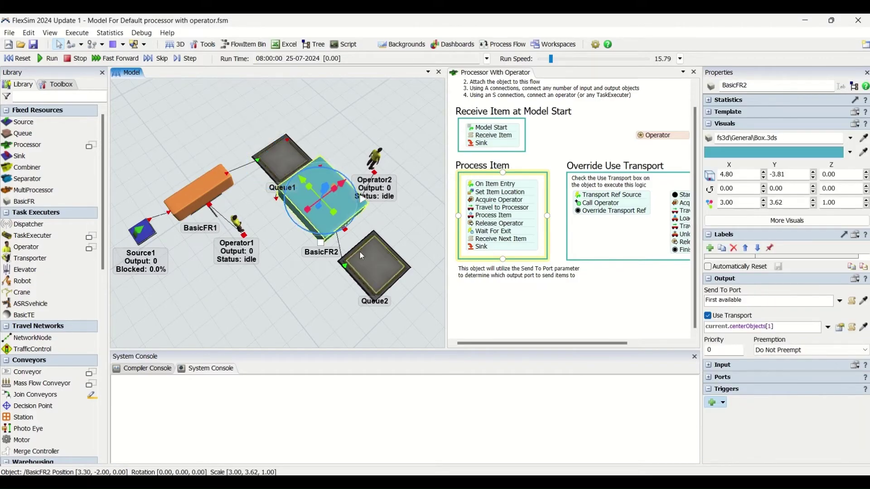
left_click(374, 269)
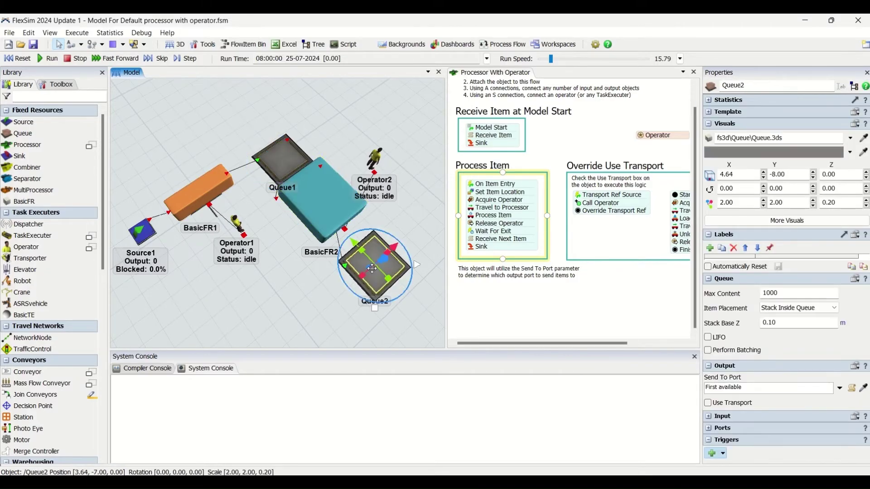
left_click(295, 310)
- Nudge Queue1 slightly left and show BasicFR1's settings
scroll(236, 210, "up", 2)
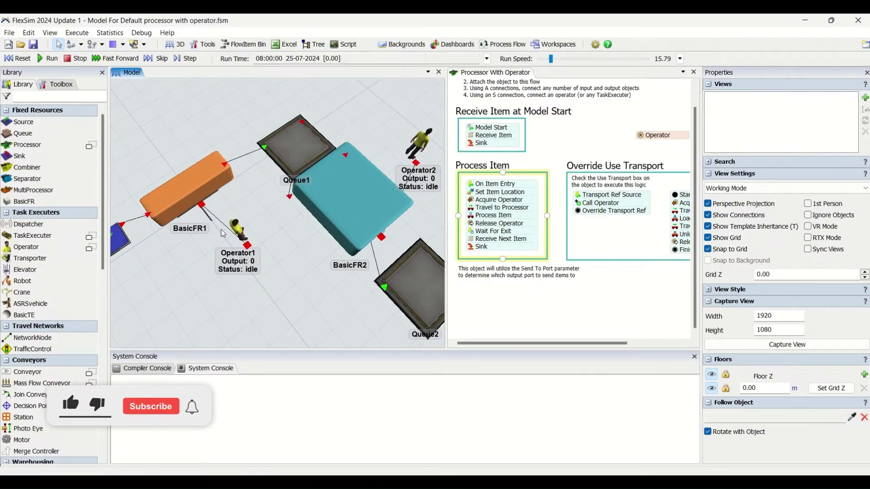
left_click_drag(300, 147, 289, 147)
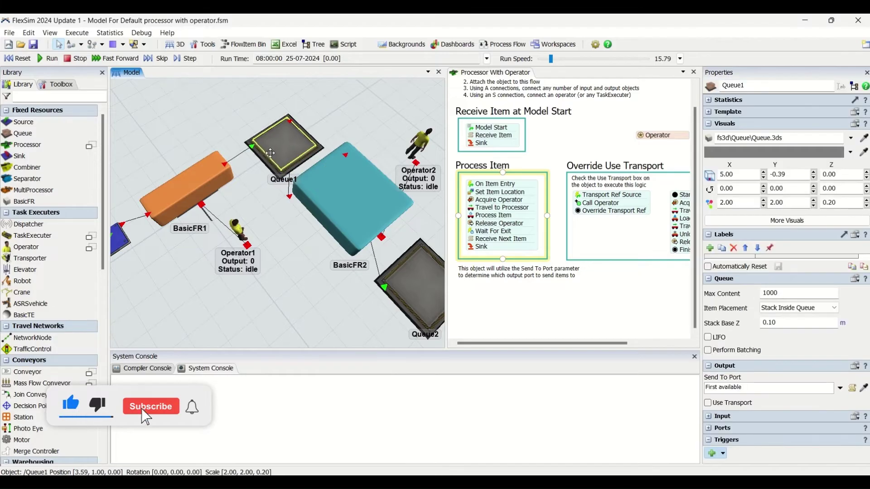
left_click(239, 234)
left_click(188, 181)
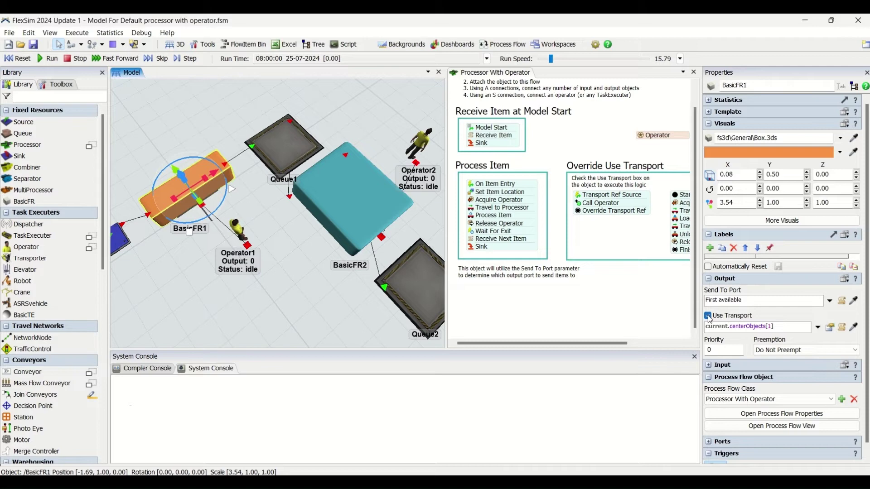
- Uncheck Use Transport in BasicFR1's Output, then run the model at speed 1.55
left_click(709, 316)
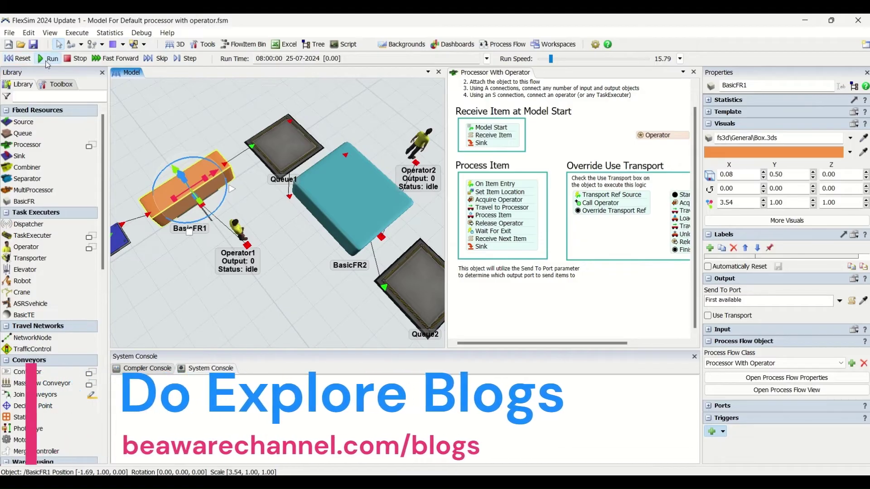
left_click(47, 62)
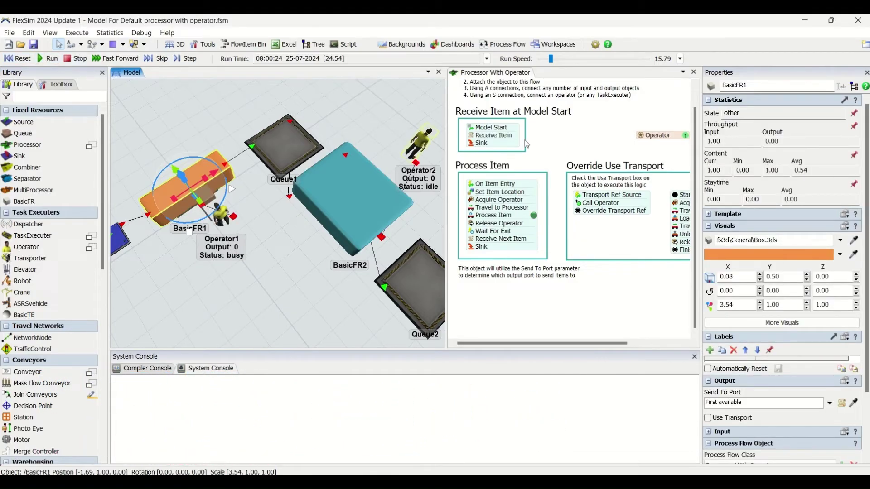
left_click_drag(549, 60, 546, 61)
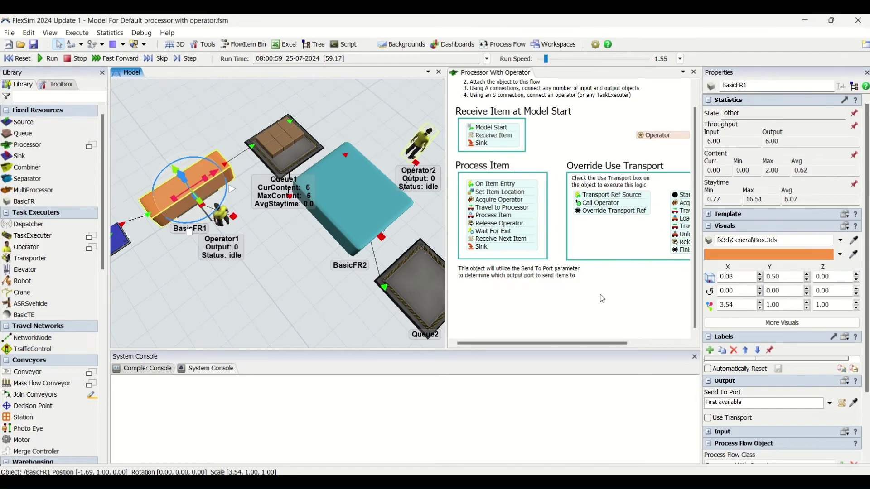
left_click_drag(602, 299, 521, 268)
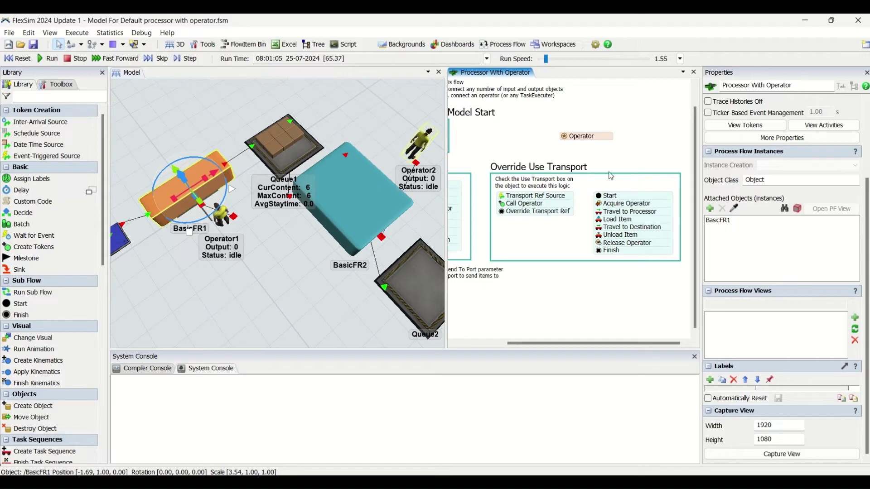
- Remove BasicFR1 from the flow's Attached Objects, leaving none attached, and reset the clock to 0
left_click_drag(533, 294, 615, 290)
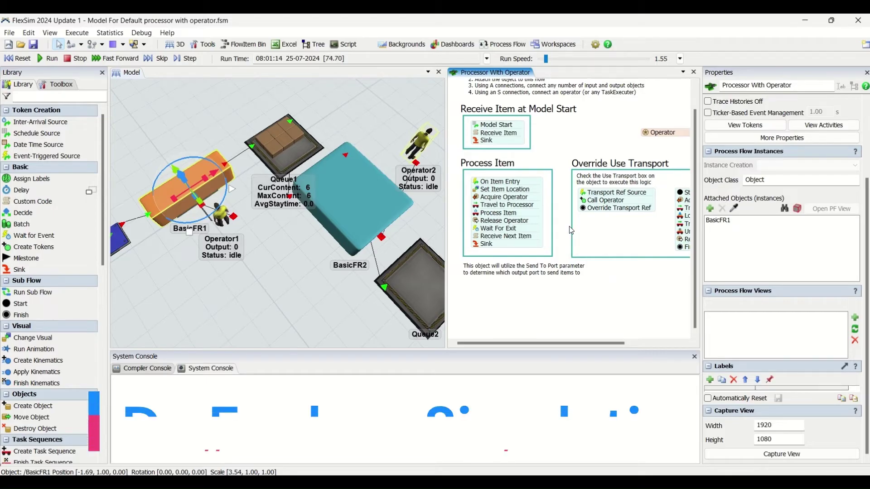
scroll(561, 145, "up", 1)
left_click_drag(561, 145, 560, 157)
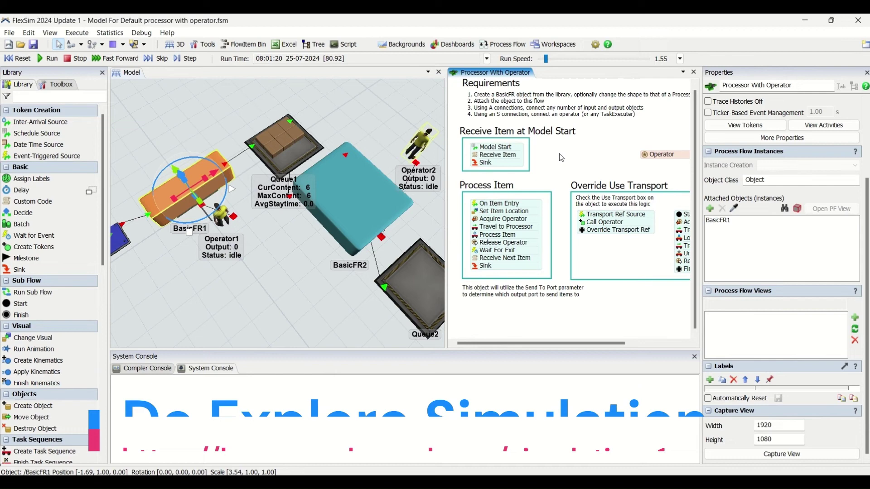
left_click(736, 222)
left_click(723, 209)
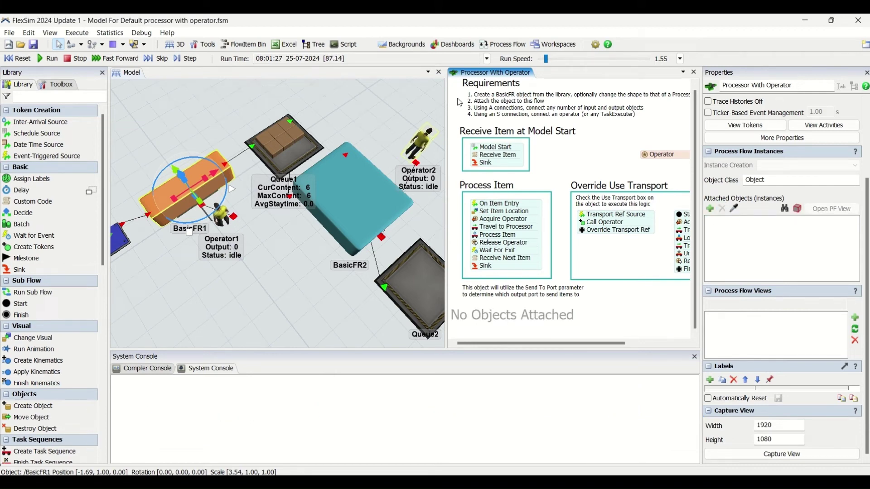
left_click(17, 58)
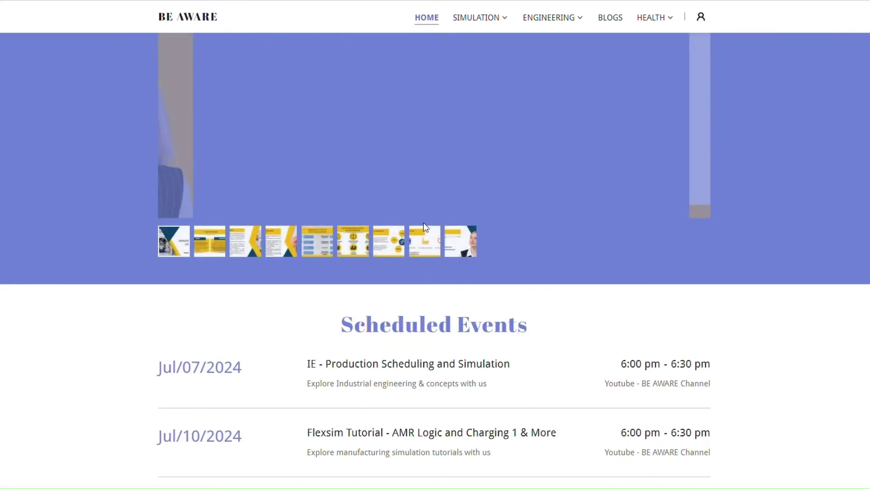
- Browse the BE AWARE home and Factory Simulation pages through to the Training Classes page
scroll(424, 222, "up", 20)
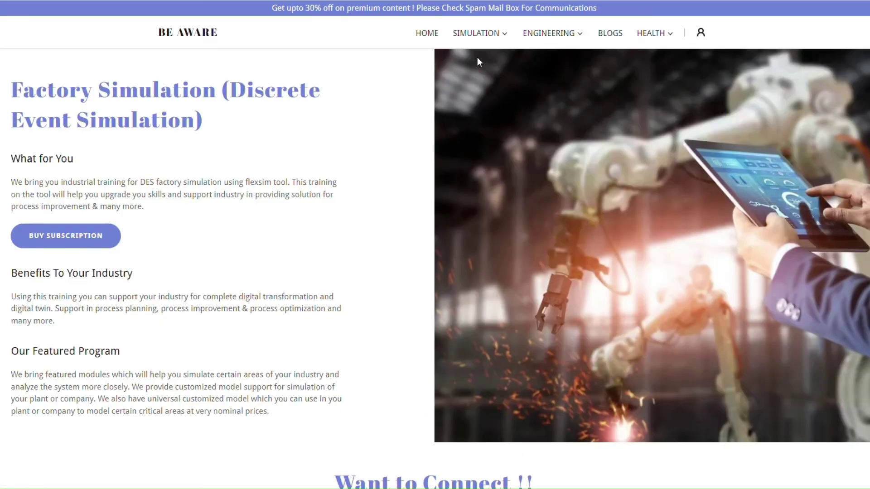
scroll(477, 86, "down", 15)
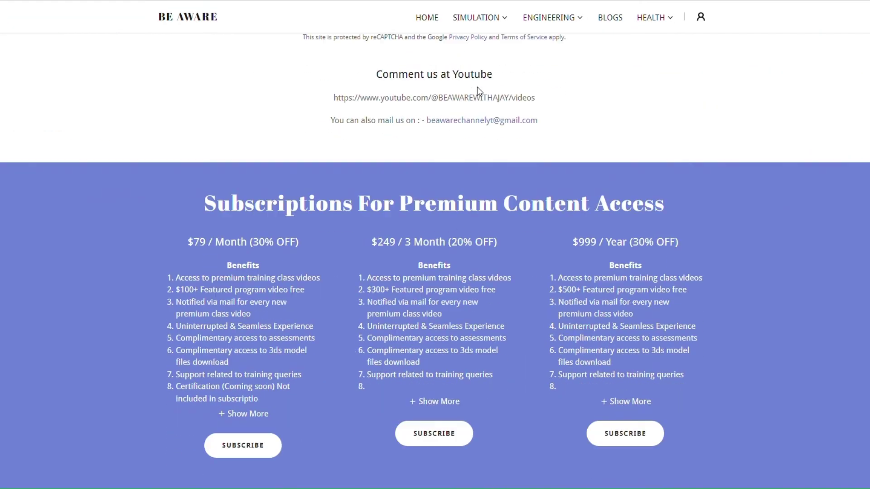
scroll(477, 89, "down", 3)
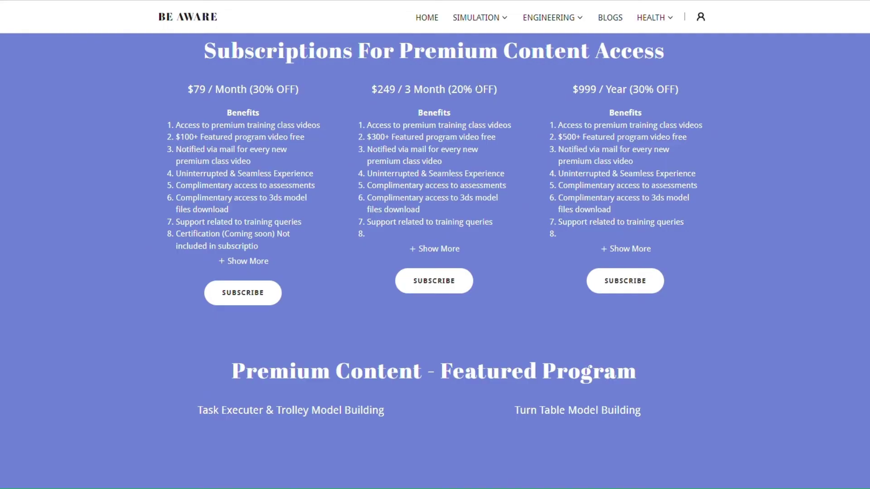
scroll(478, 89, "up", 2)
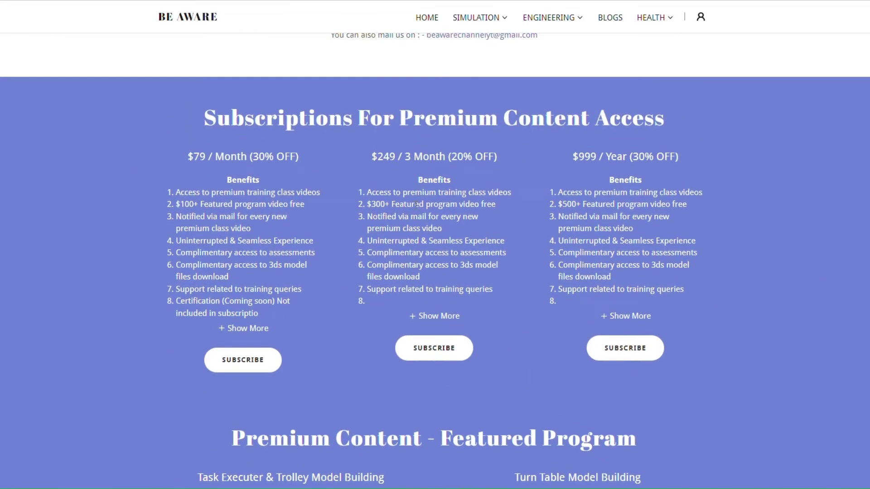
scroll(668, 178, "down", 5)
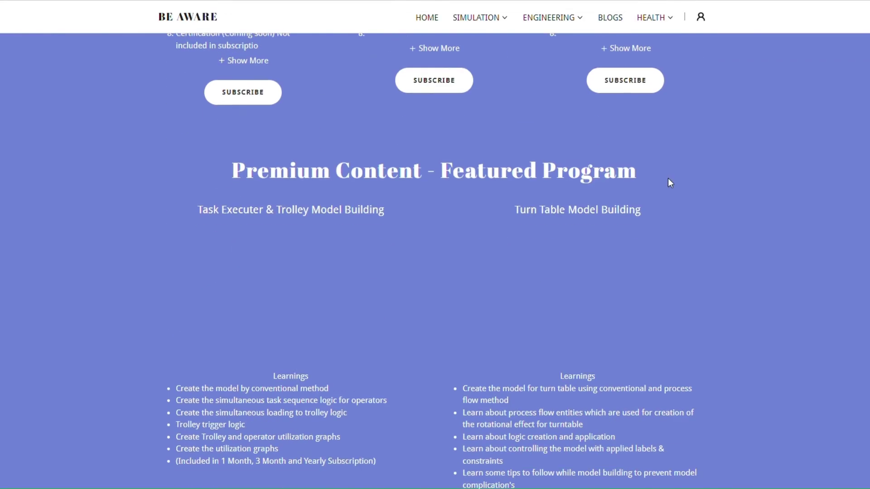
scroll(668, 178, "up", 7)
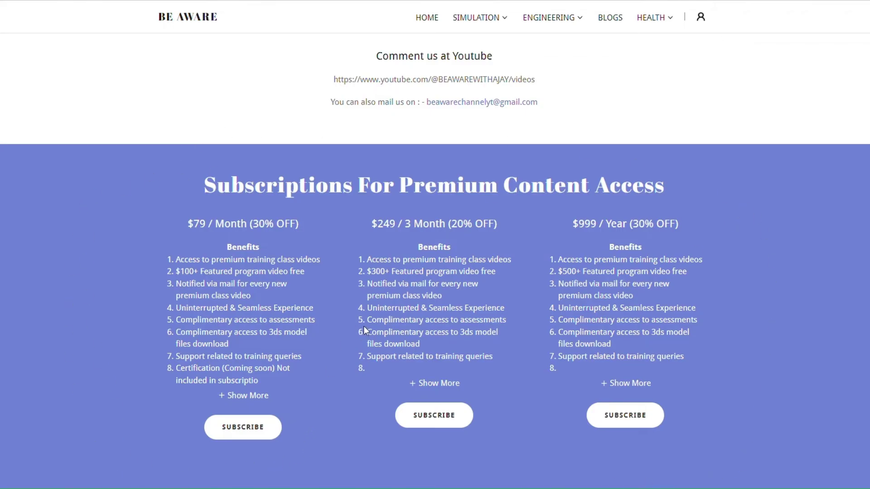
scroll(475, 325, "up", 3)
scroll(475, 325, "down", 1)
scroll(589, 305, "down", 5)
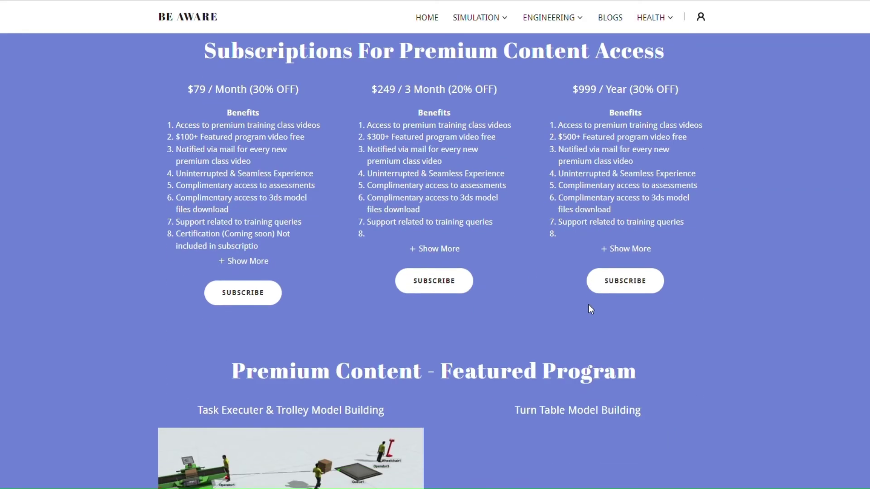
scroll(589, 304, "up", 4)
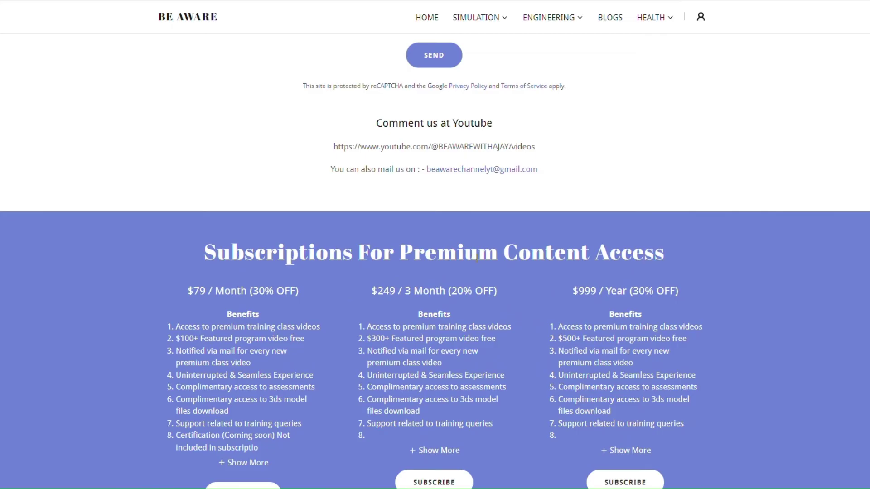
scroll(459, 227, "down", 3)
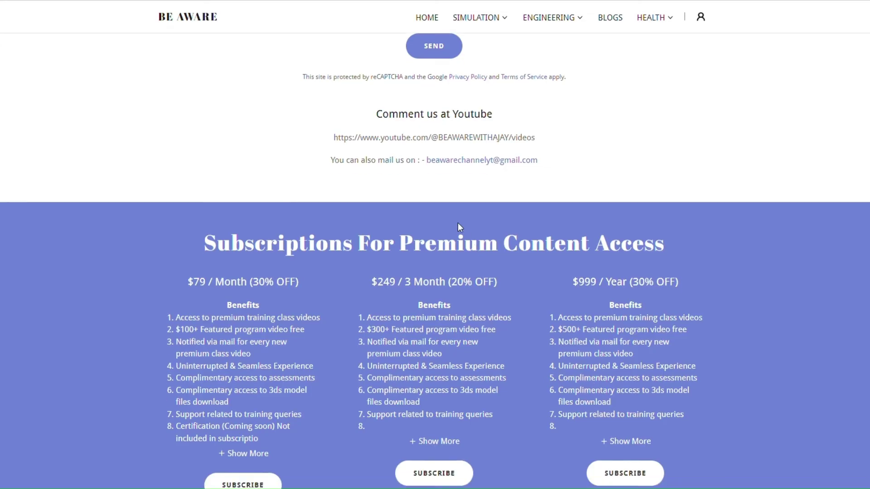
scroll(459, 227, "up", 3)
scroll(459, 227, "down", 2)
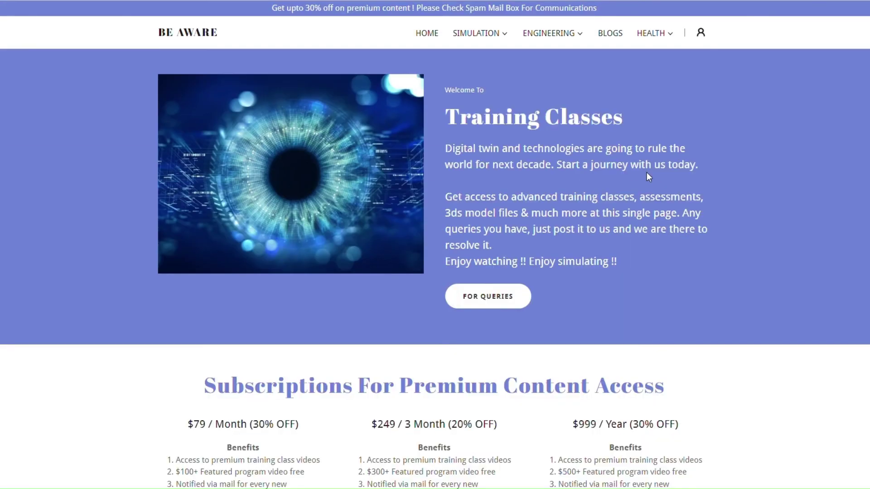
- Review the Training Classes subscription plans and follow the account link to the email-and-password sign-in page
scroll(508, 191, "down", 10)
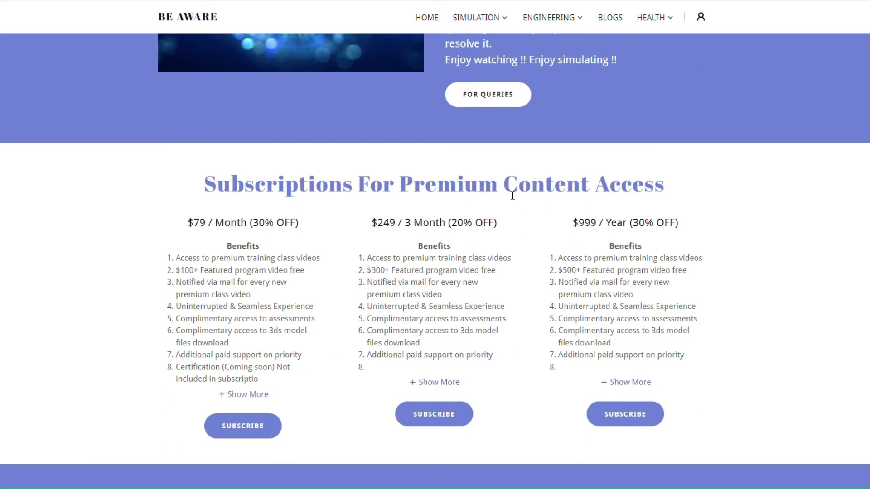
scroll(508, 191, "down", 4)
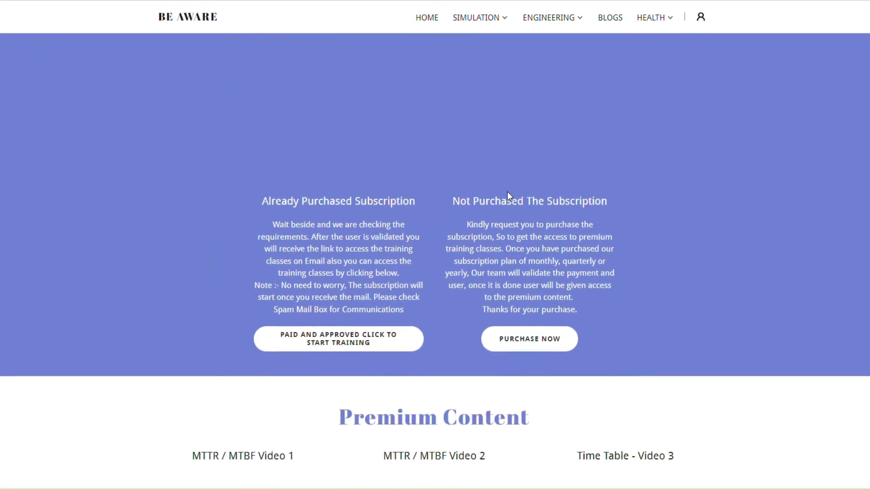
scroll(340, 308, "up", 6)
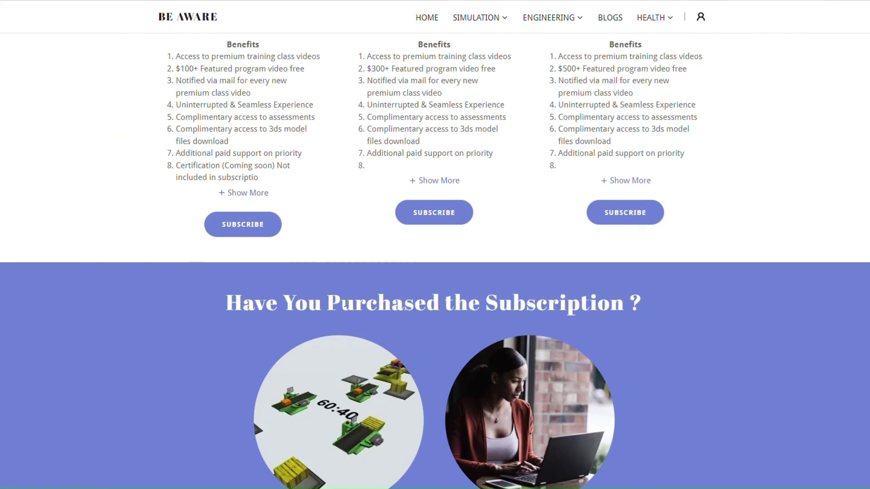
scroll(325, 232, "down", 3)
scroll(637, 205, "down", 6)
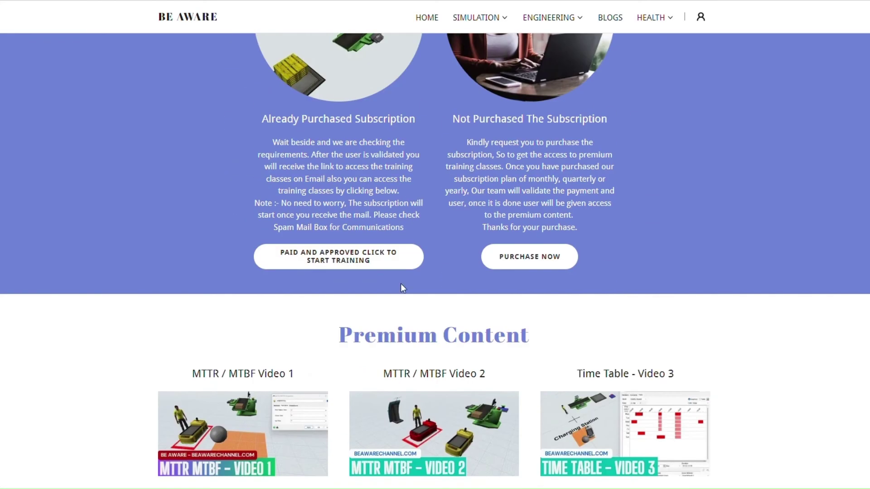
scroll(400, 284, "up", 2)
scroll(389, 290, "up", 2)
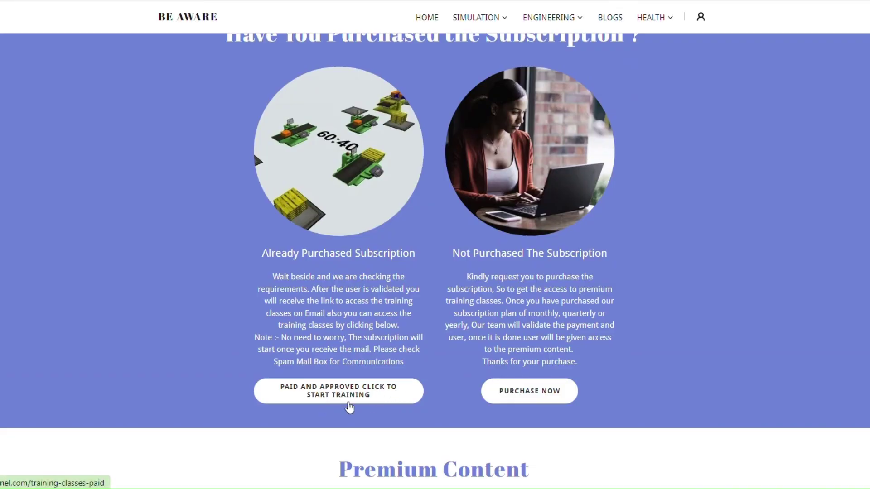
scroll(387, 399, "up", 6)
scroll(385, 398, "down", 6)
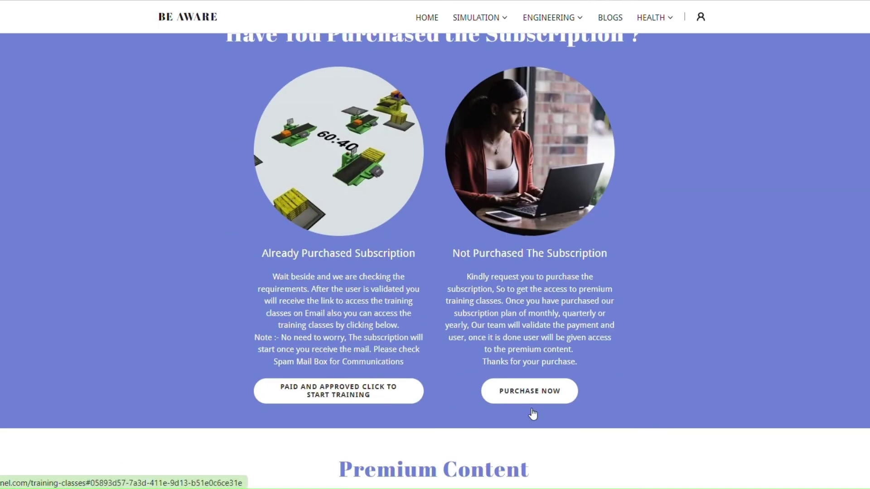
scroll(540, 408, "up", 10)
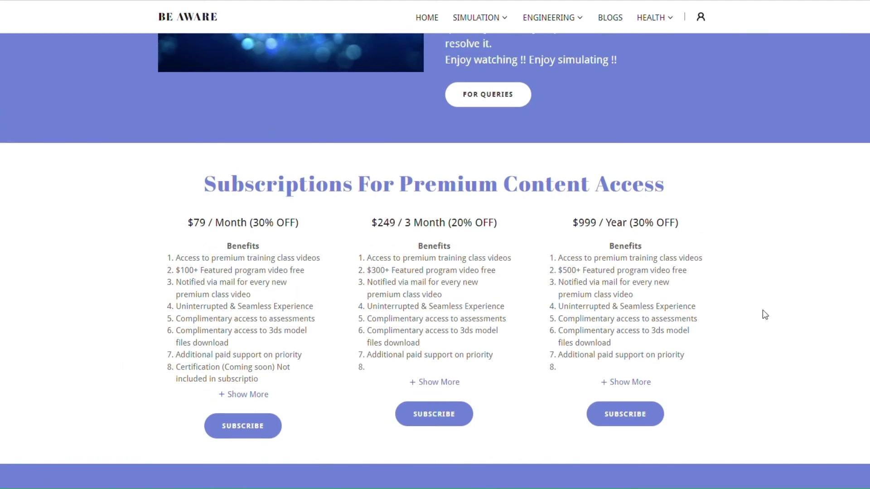
mouse_move(474, 18)
scroll(256, 252, "down", 10)
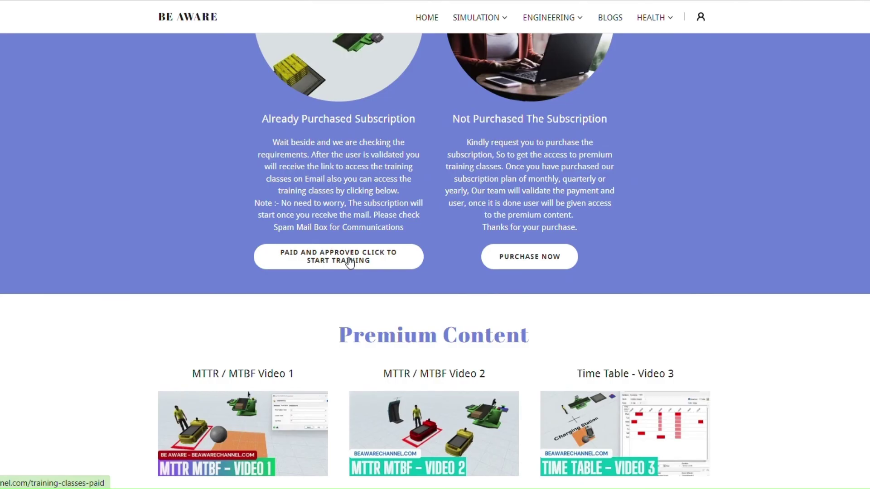
scroll(349, 262, "up", 15)
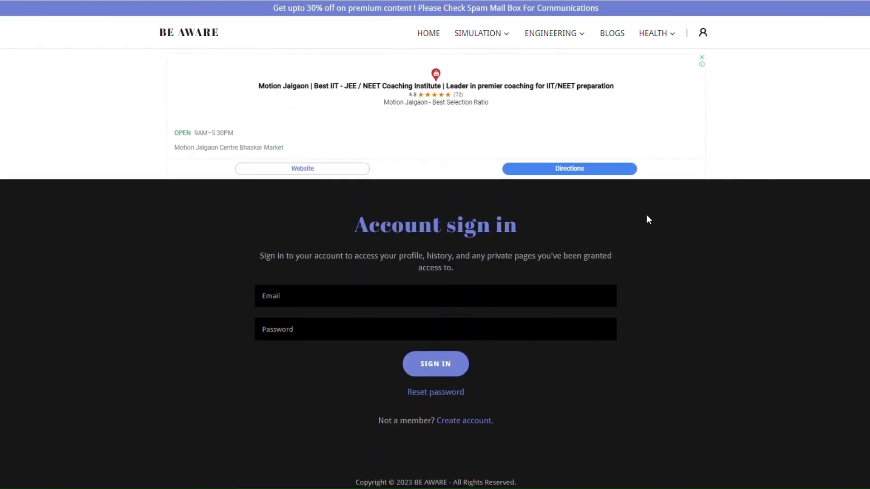
- Choose My Account from the account icon's dropdown to show the Premium Training Program page
left_click(702, 32)
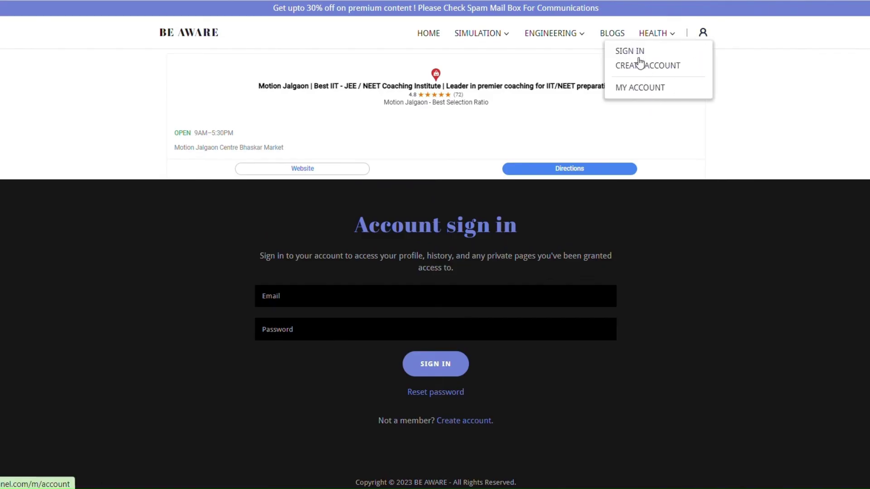
left_click(724, 305)
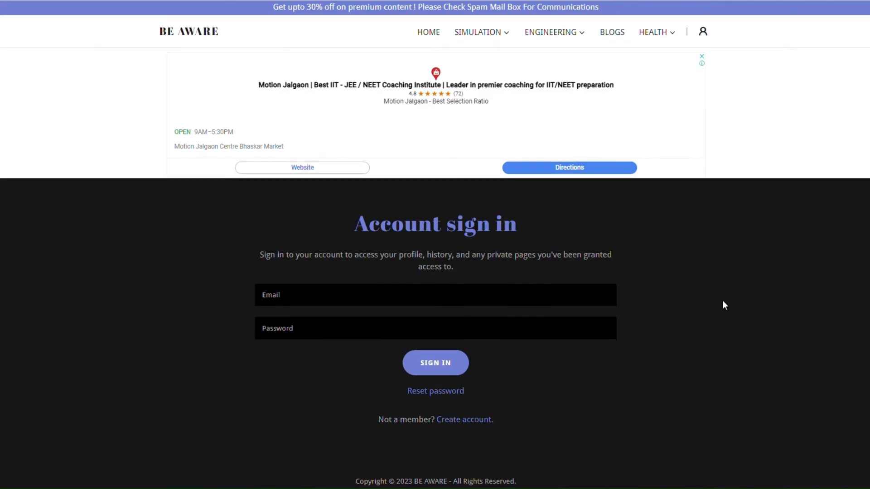
scroll(723, 305, "down", 3)
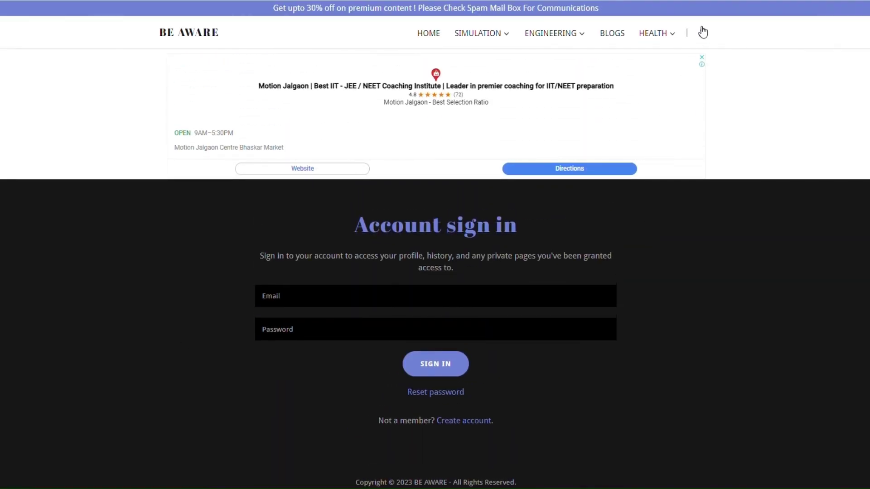
mouse_move(703, 33)
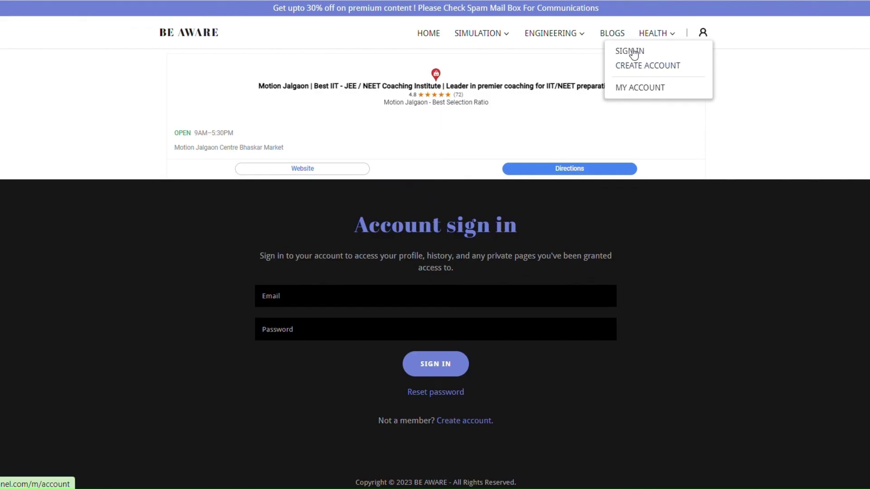
left_click(638, 89)
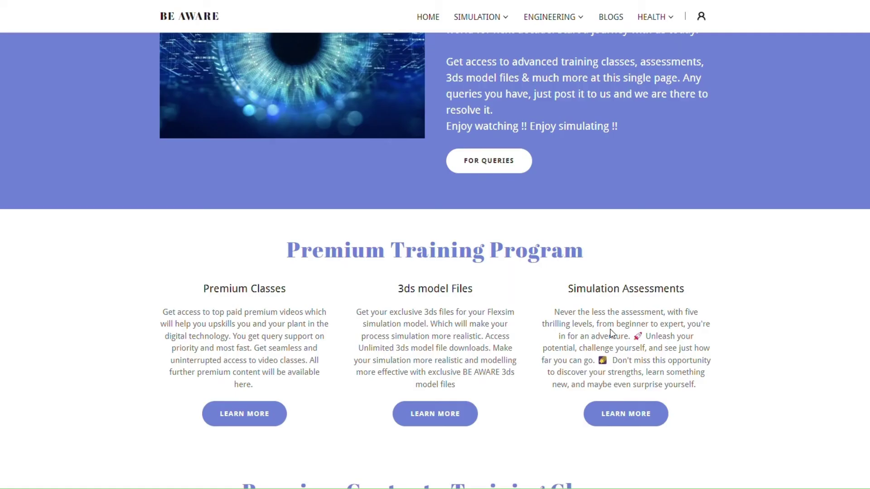
scroll(610, 331, "down", 5)
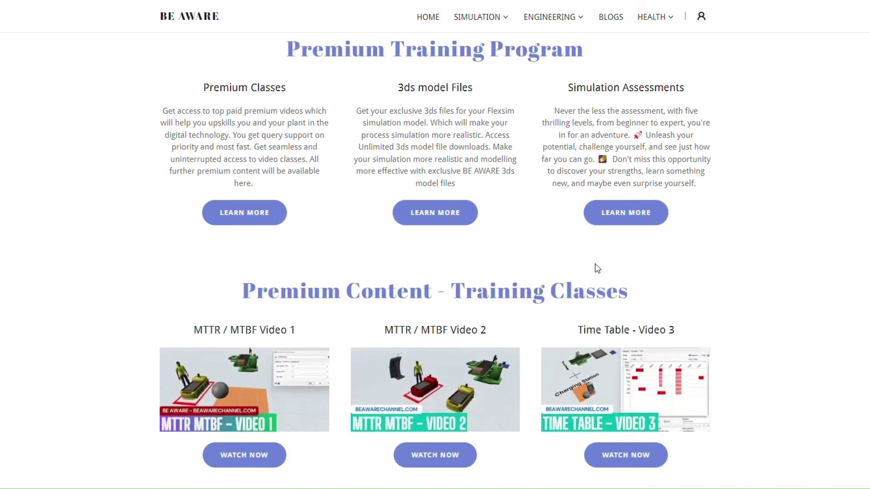